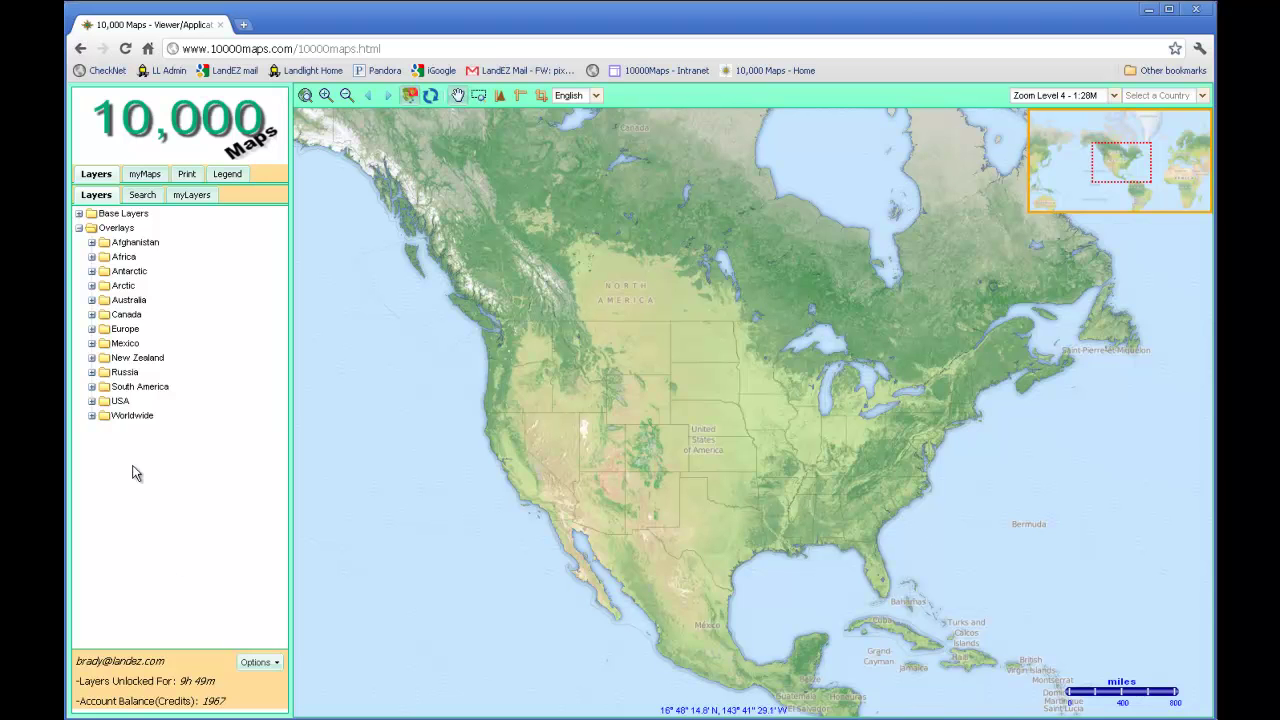
Open the saved St. Paul map
{"action": "left_click", "coordinate": [144, 174]}
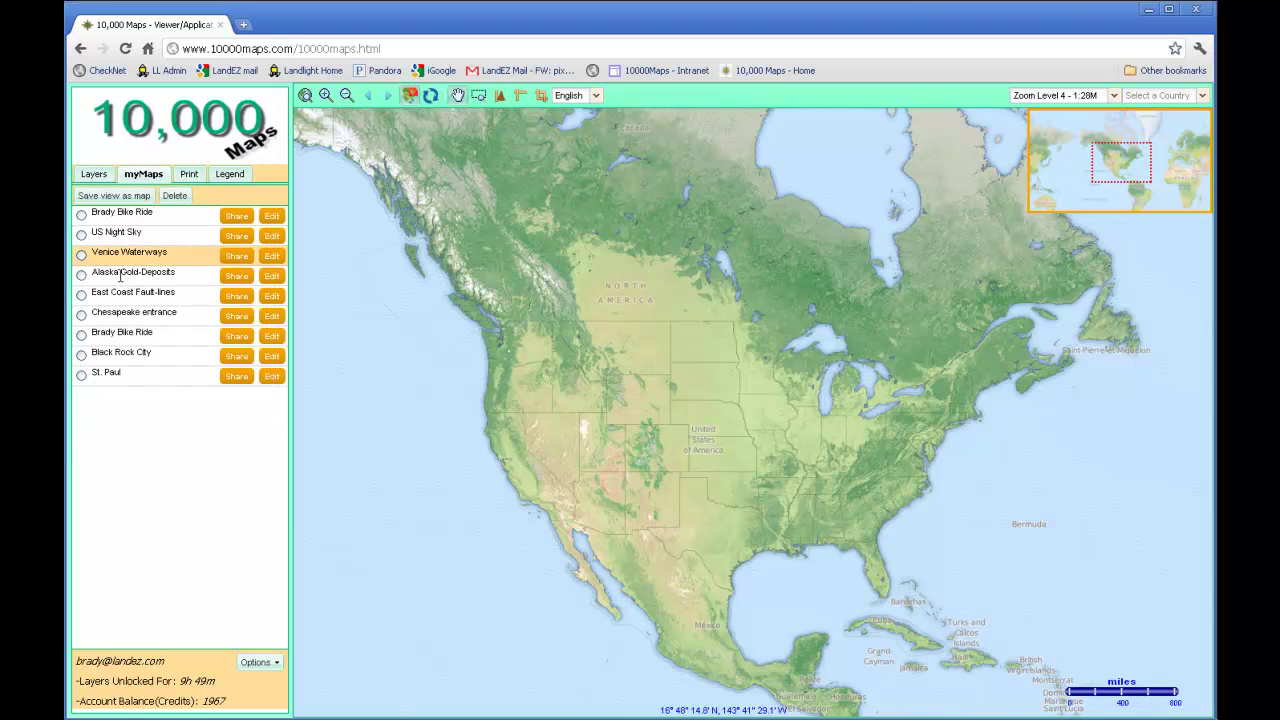
{"action": "left_click", "coordinate": [84, 377]}
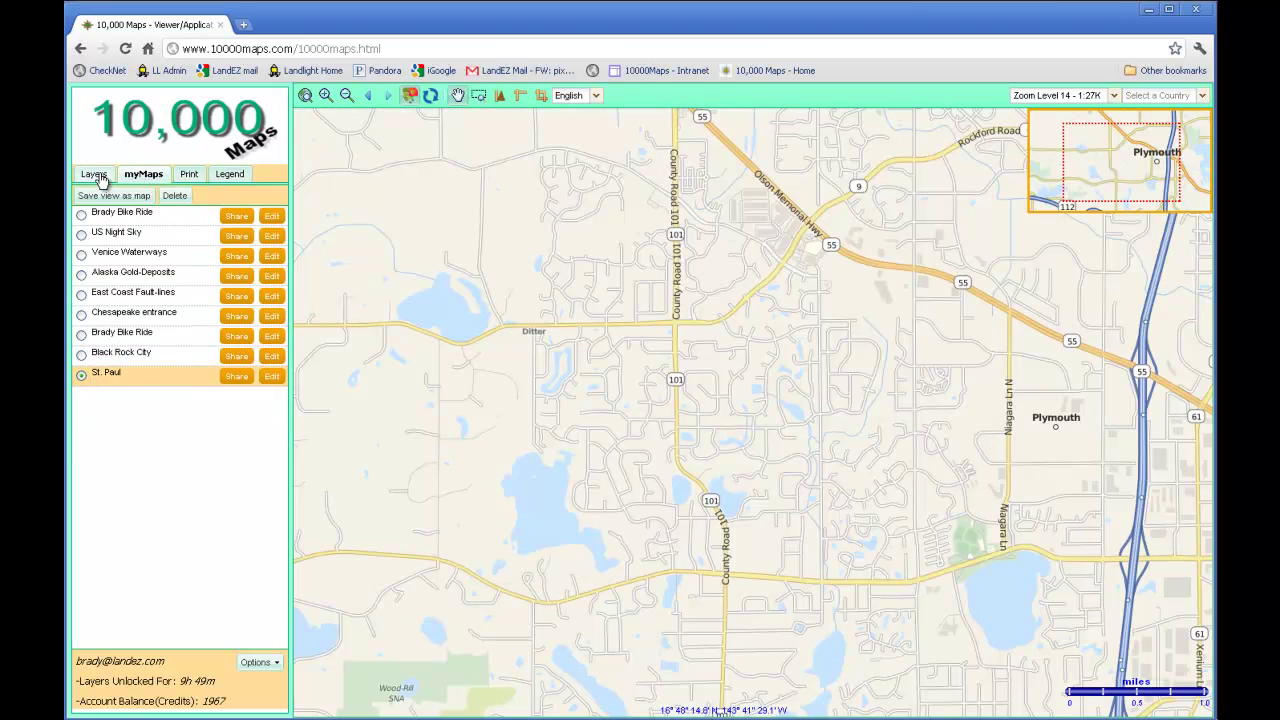
Create a new personal layer named Paper Route
{"action": "left_click", "coordinate": [97, 177]}
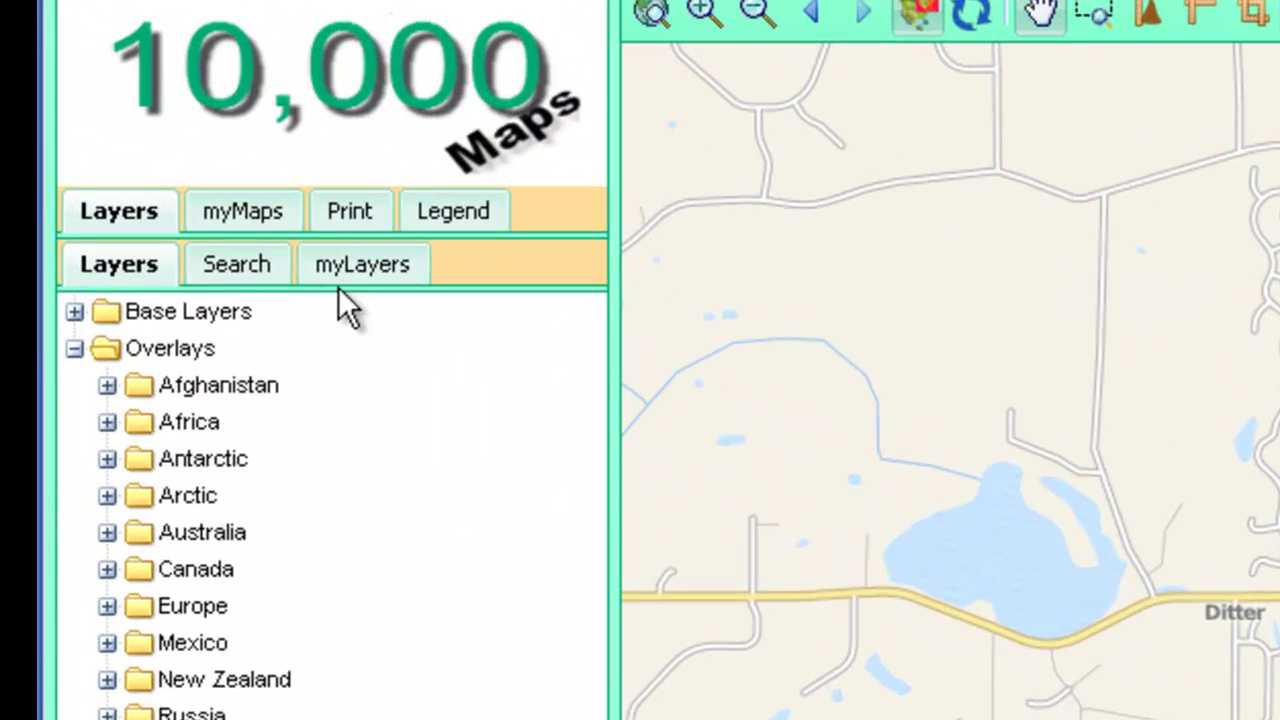
{"action": "left_click", "coordinate": [372, 279]}
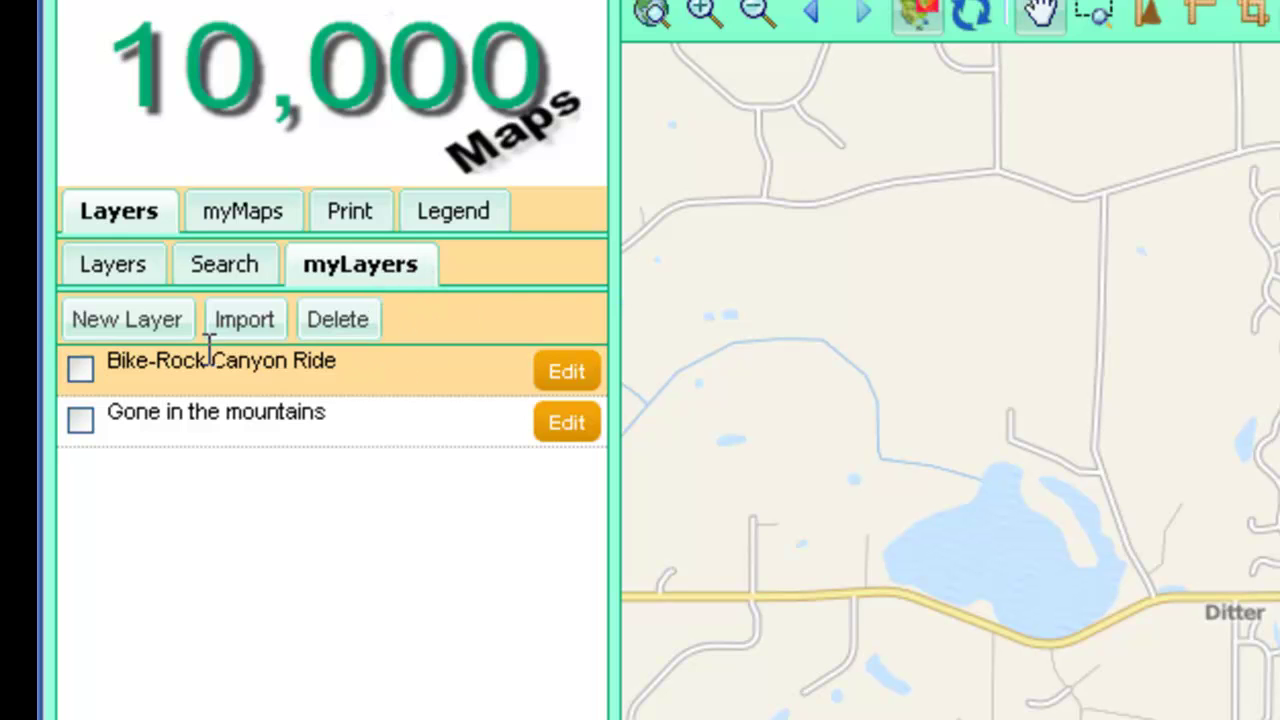
{"action": "left_click", "coordinate": [152, 328]}
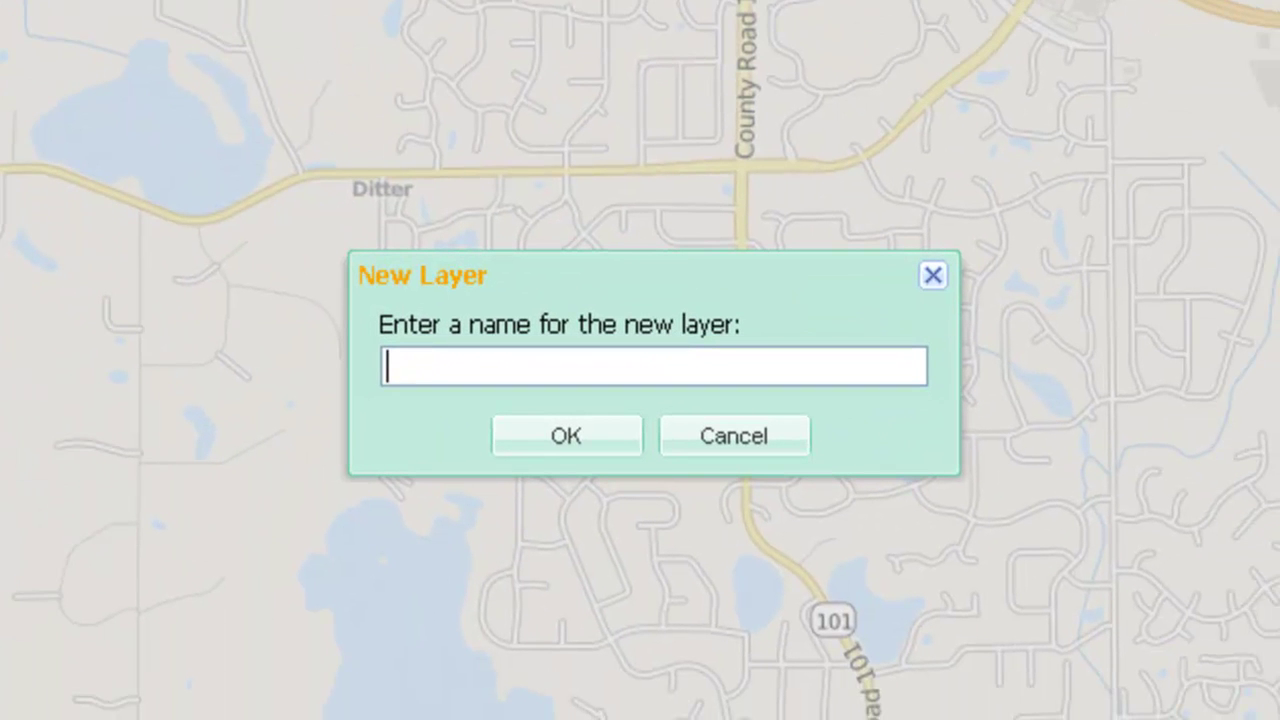
{"action": "type", "text": "Paper "}
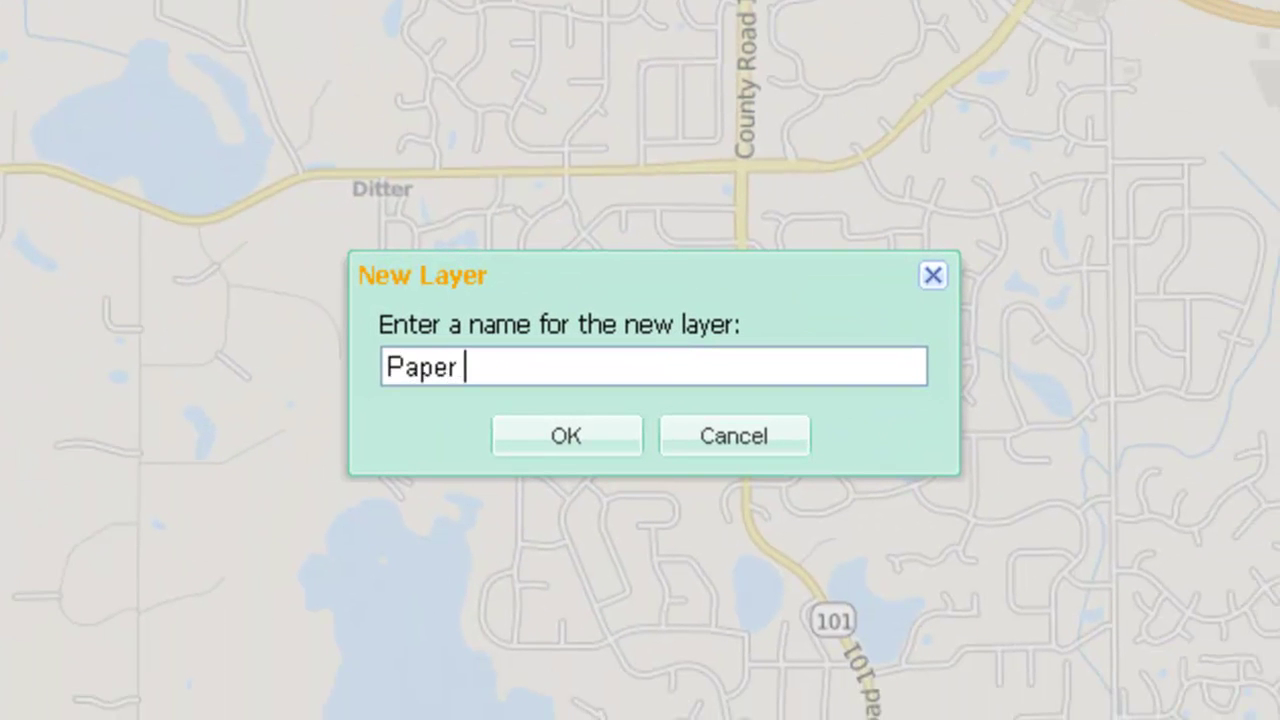
{"action": "type", "text": "Route"}
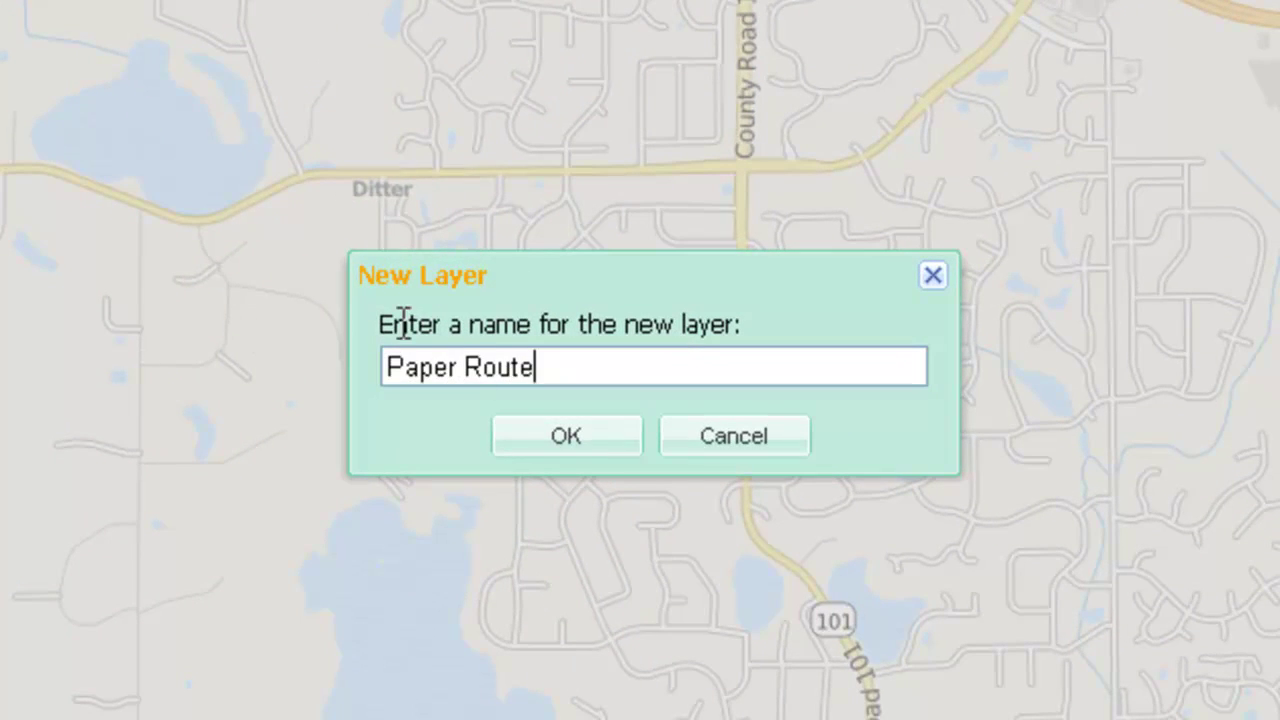
{"action": "left_click", "coordinate": [562, 437]}
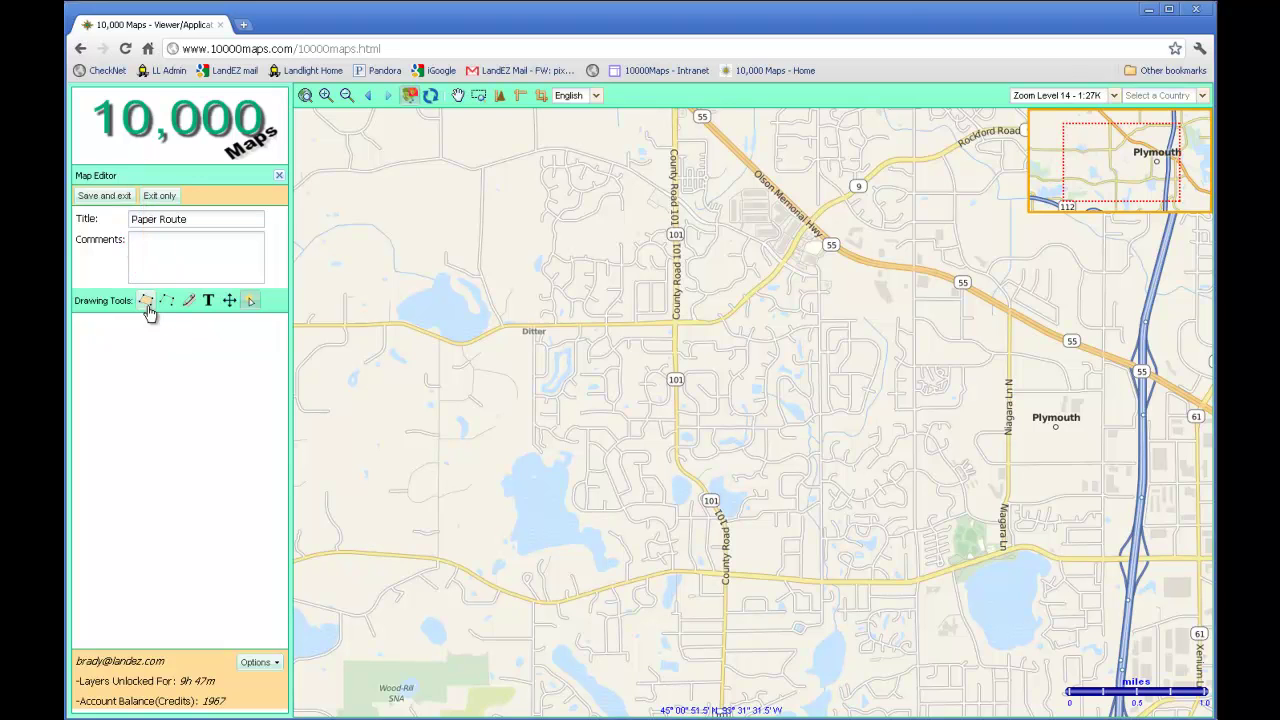
Draw an orange polygon from Ditter south along the lake to the main road, then back north along County Road 101
{"action": "left_click", "coordinate": [146, 301]}
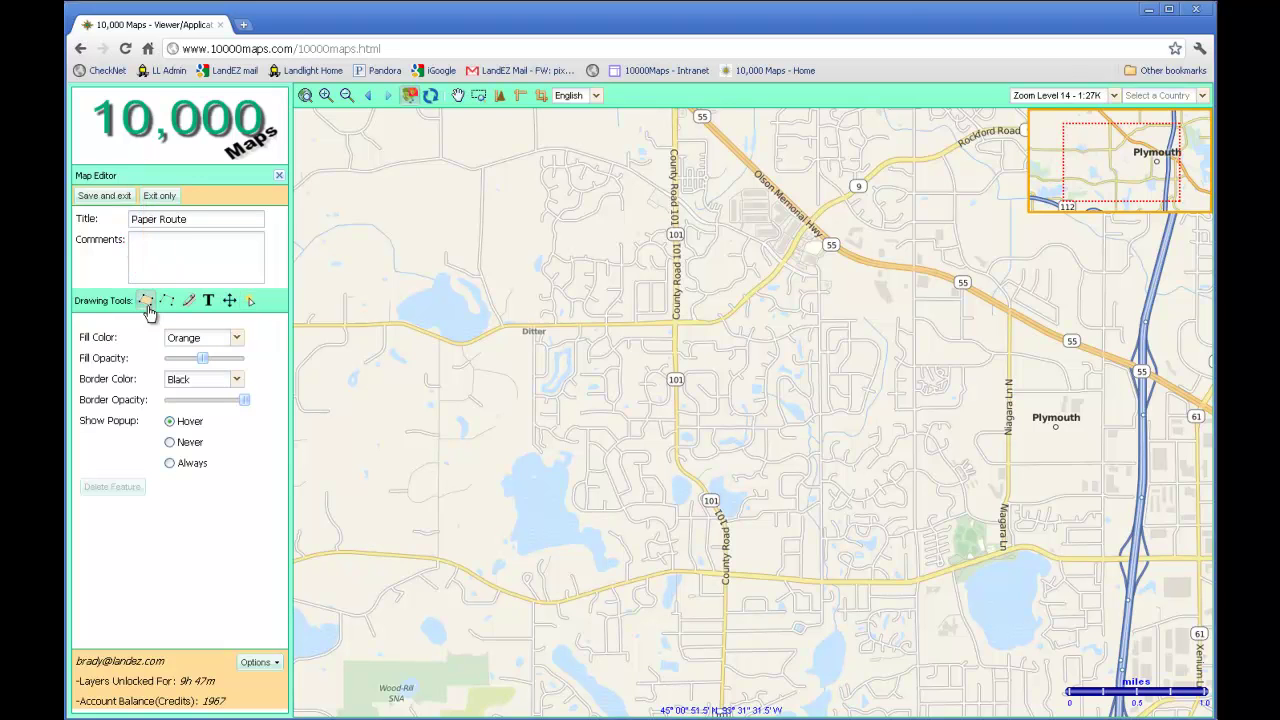
{"action": "left_click", "coordinate": [532, 331]}
{"action": "left_click", "coordinate": [531, 451]}
{"action": "left_click", "coordinate": [573, 466]}
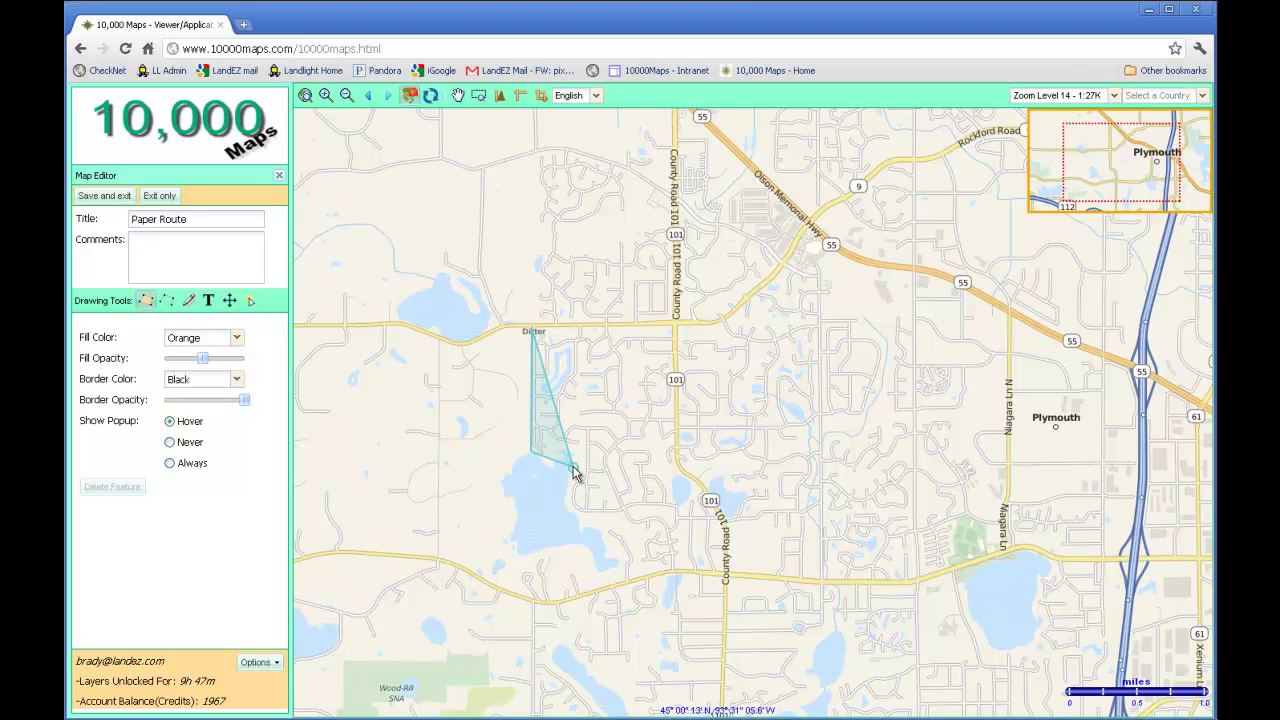
{"action": "left_click", "coordinate": [564, 522]}
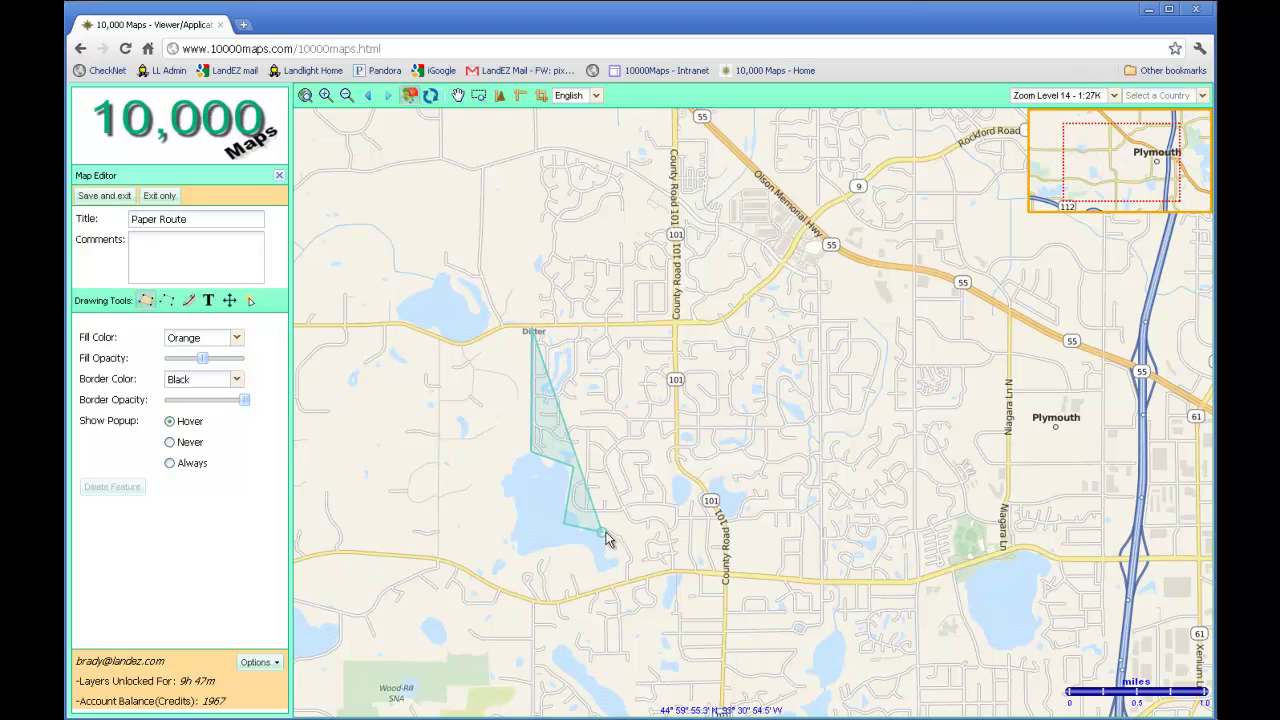
{"action": "left_click", "coordinate": [636, 529]}
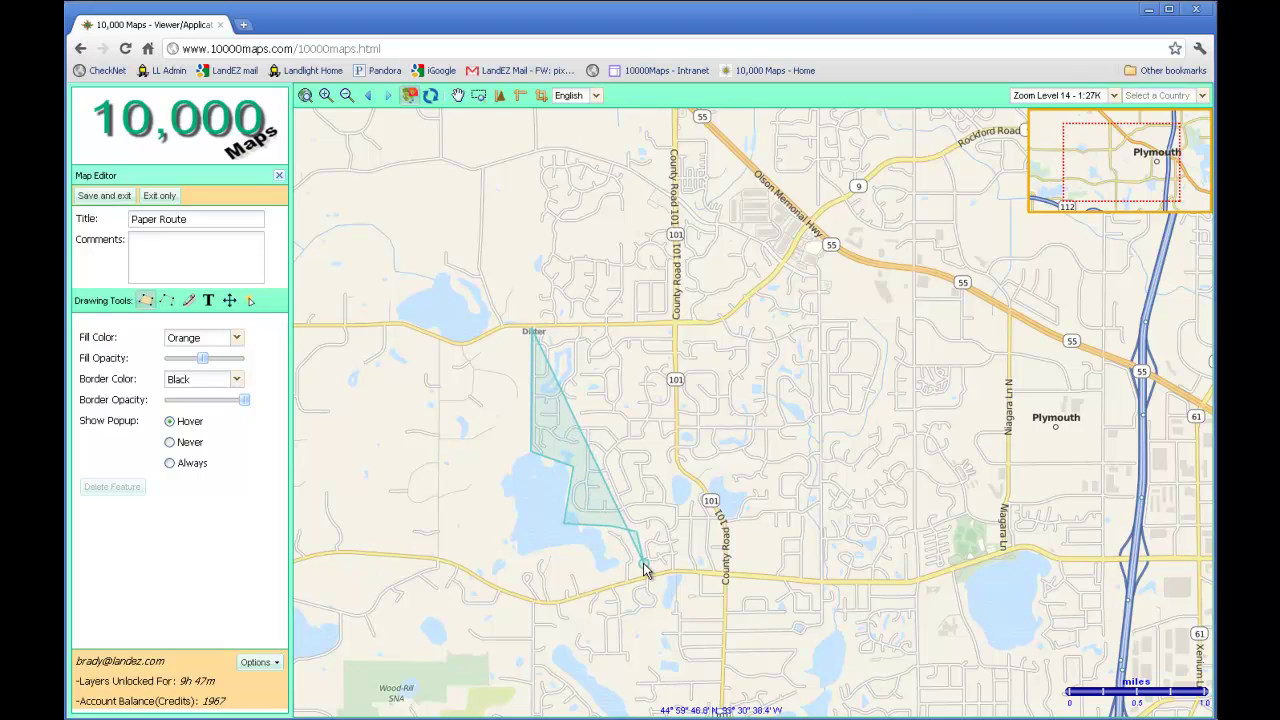
{"action": "left_click", "coordinate": [640, 573]}
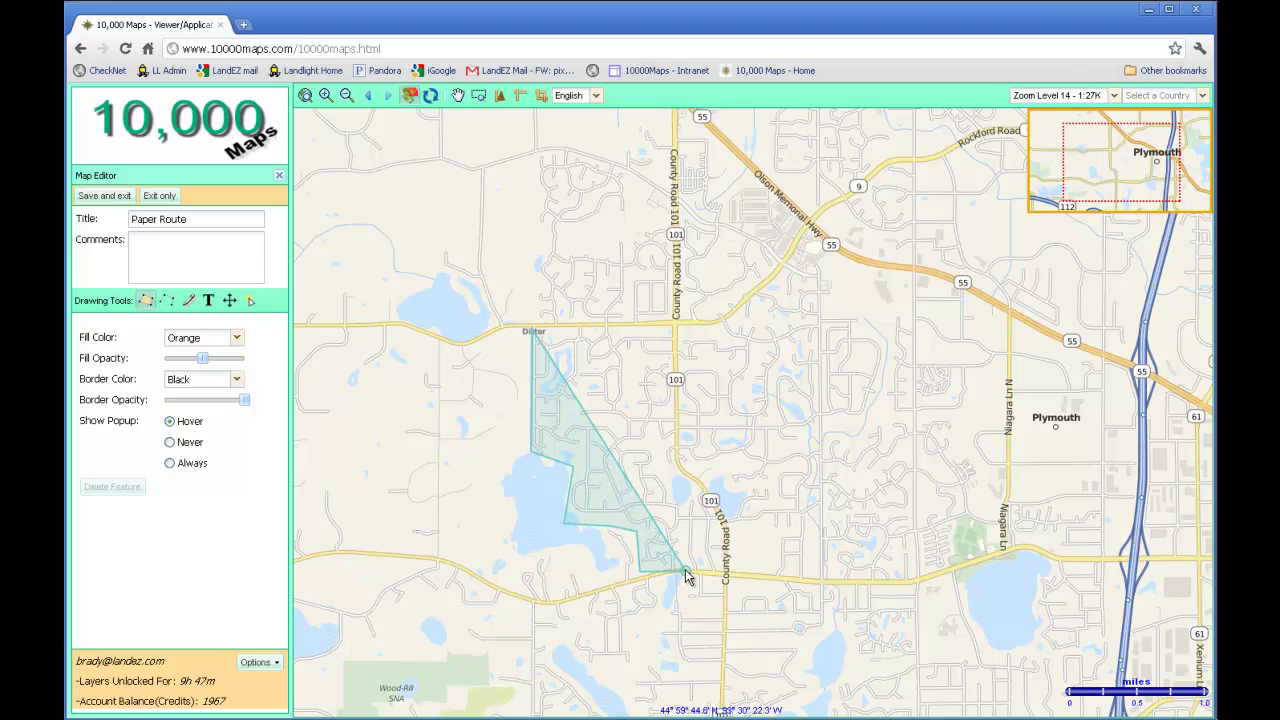
{"action": "left_click", "coordinate": [723, 572]}
{"action": "left_click", "coordinate": [723, 516]}
{"action": "left_click", "coordinate": [677, 460]}
{"action": "double_click", "coordinate": [675, 326]}
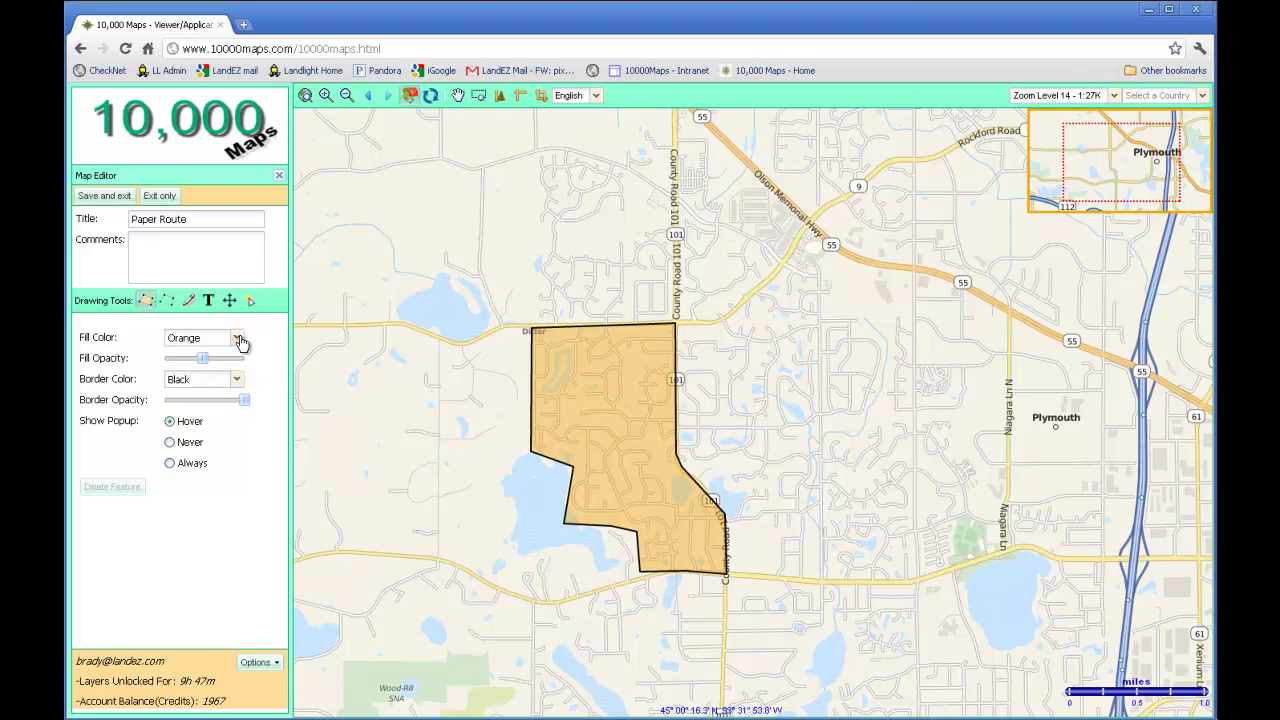
Draw a purple four-sided polygon directly north of the orange area, bounded on the east by County Road 101
{"action": "left_click", "coordinate": [237, 339]}
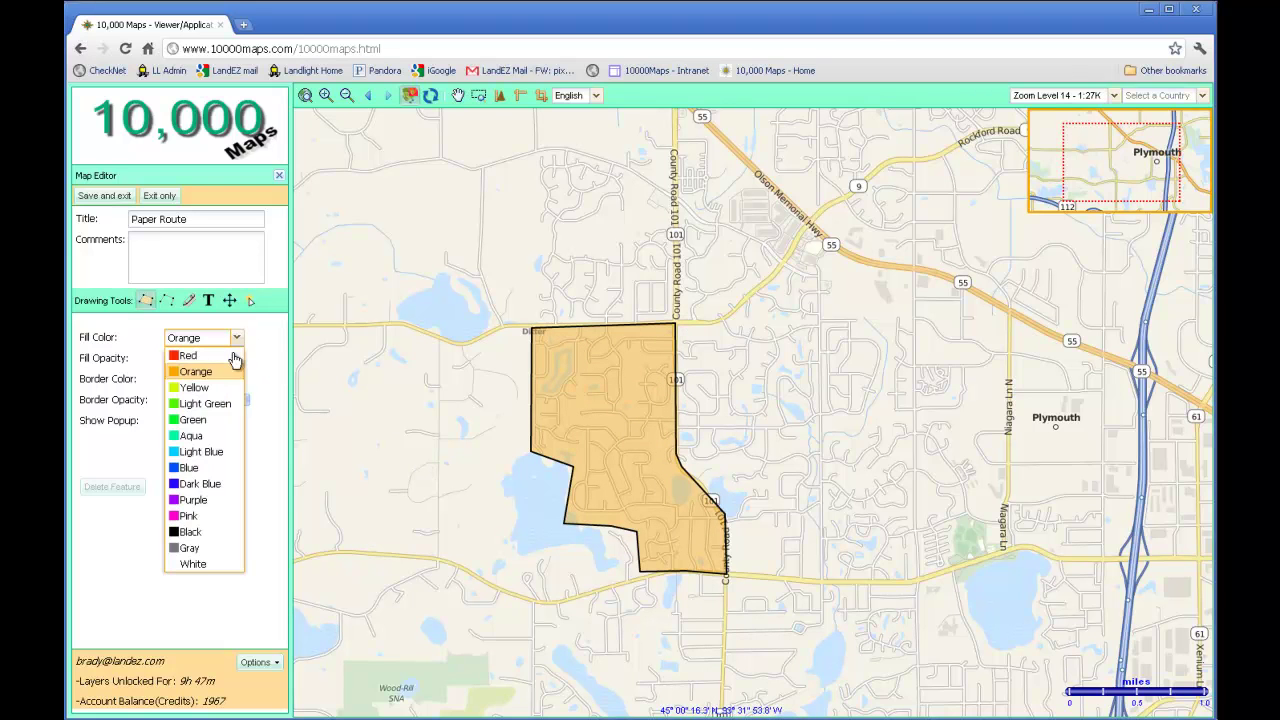
{"action": "left_click", "coordinate": [207, 499]}
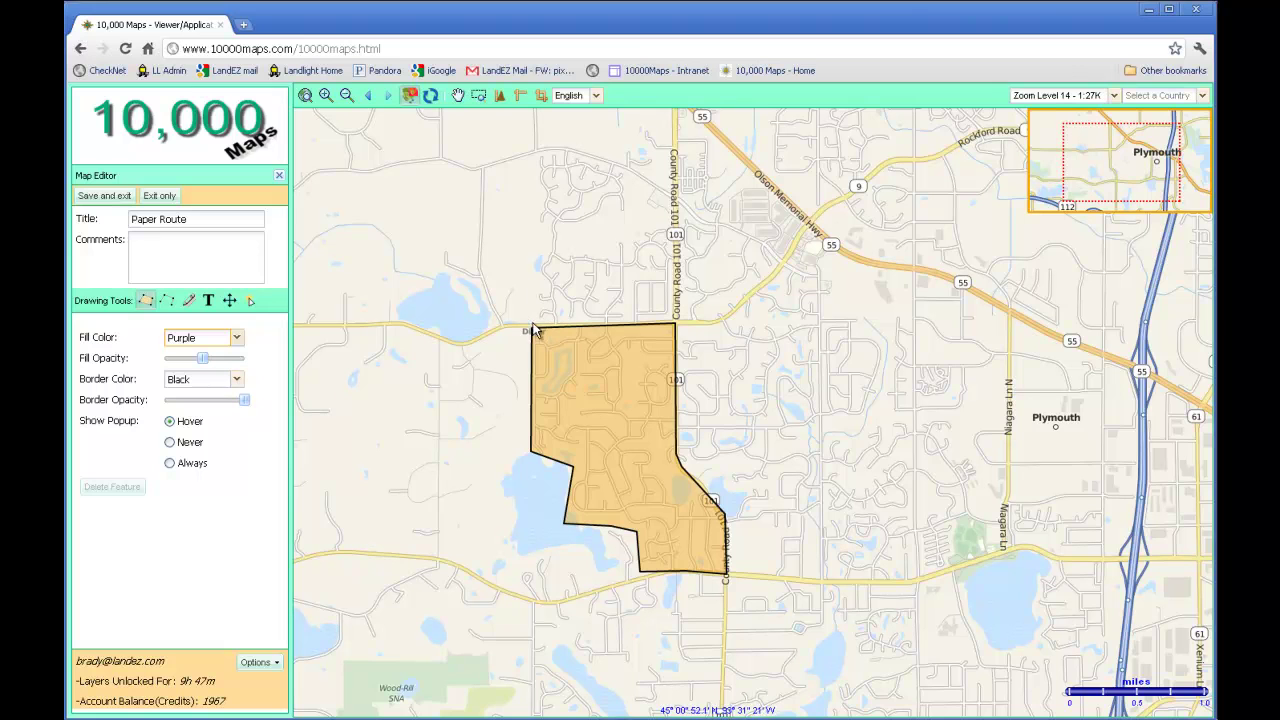
{"action": "left_click", "coordinate": [672, 326]}
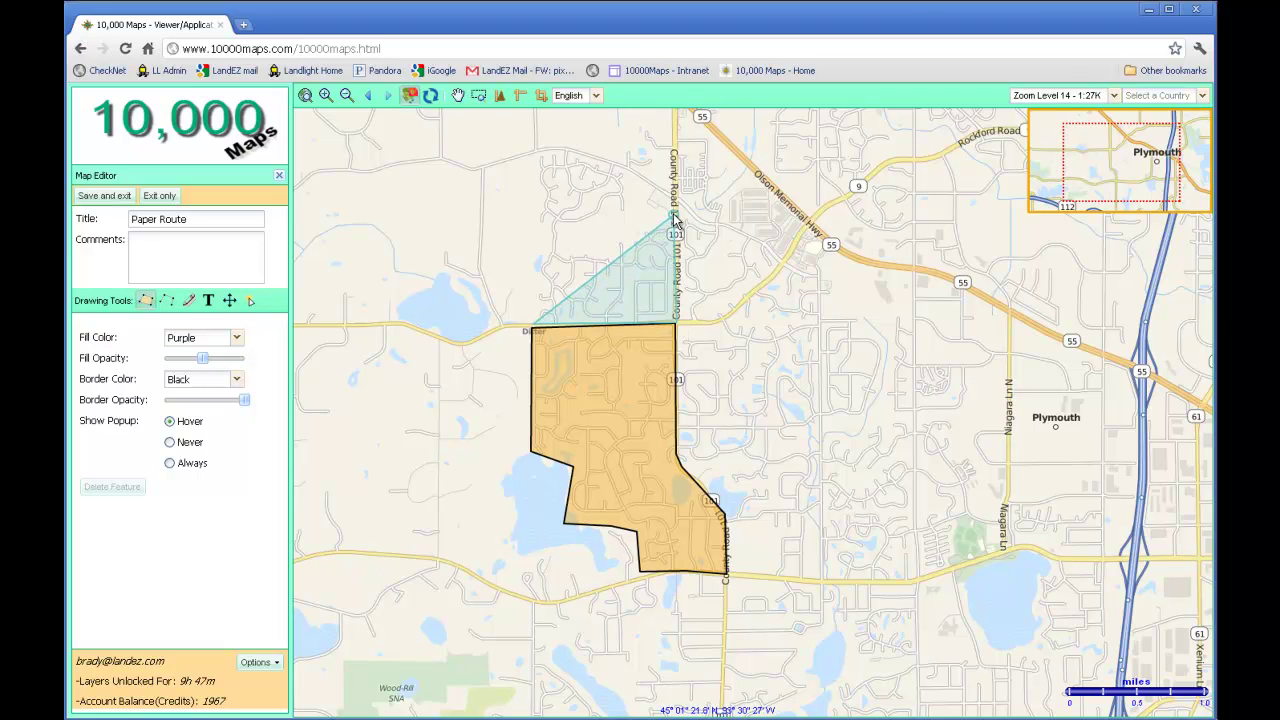
{"action": "left_click", "coordinate": [674, 214]}
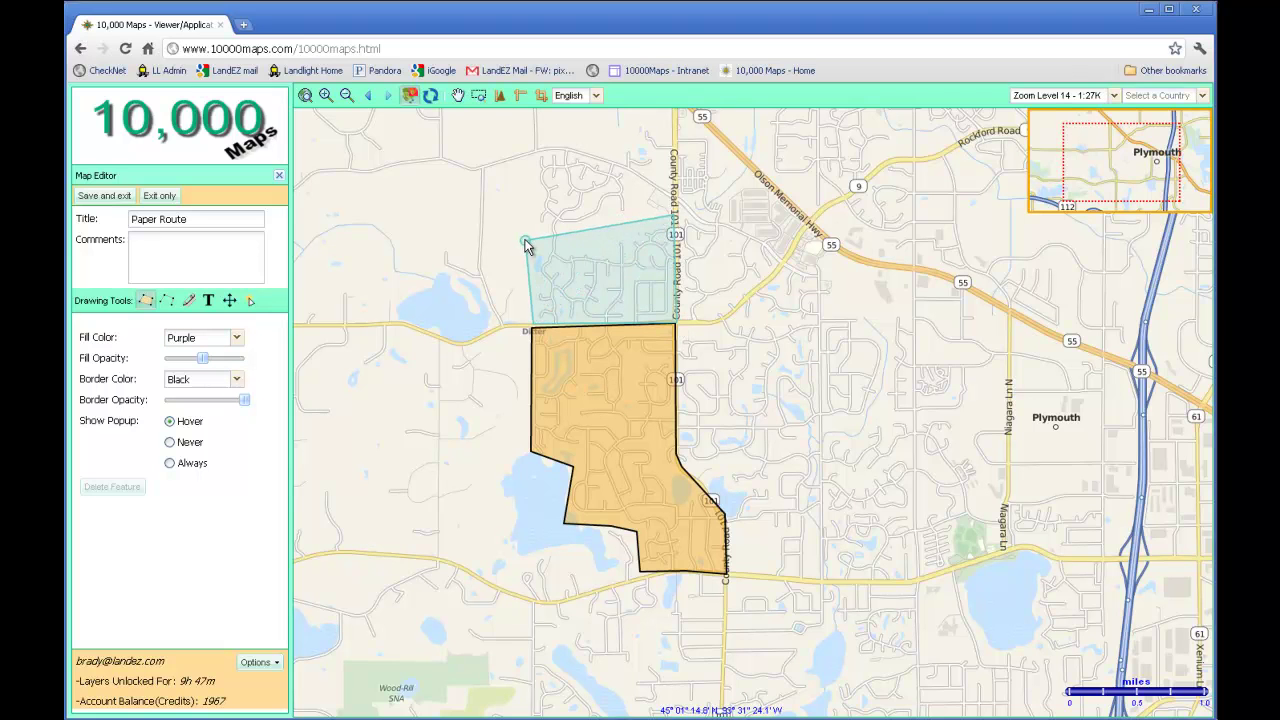
{"action": "double_click", "coordinate": [525, 244]}
Draw a green polygon around the neighbourhood directly north of the purple area
{"action": "left_click", "coordinate": [237, 341]}
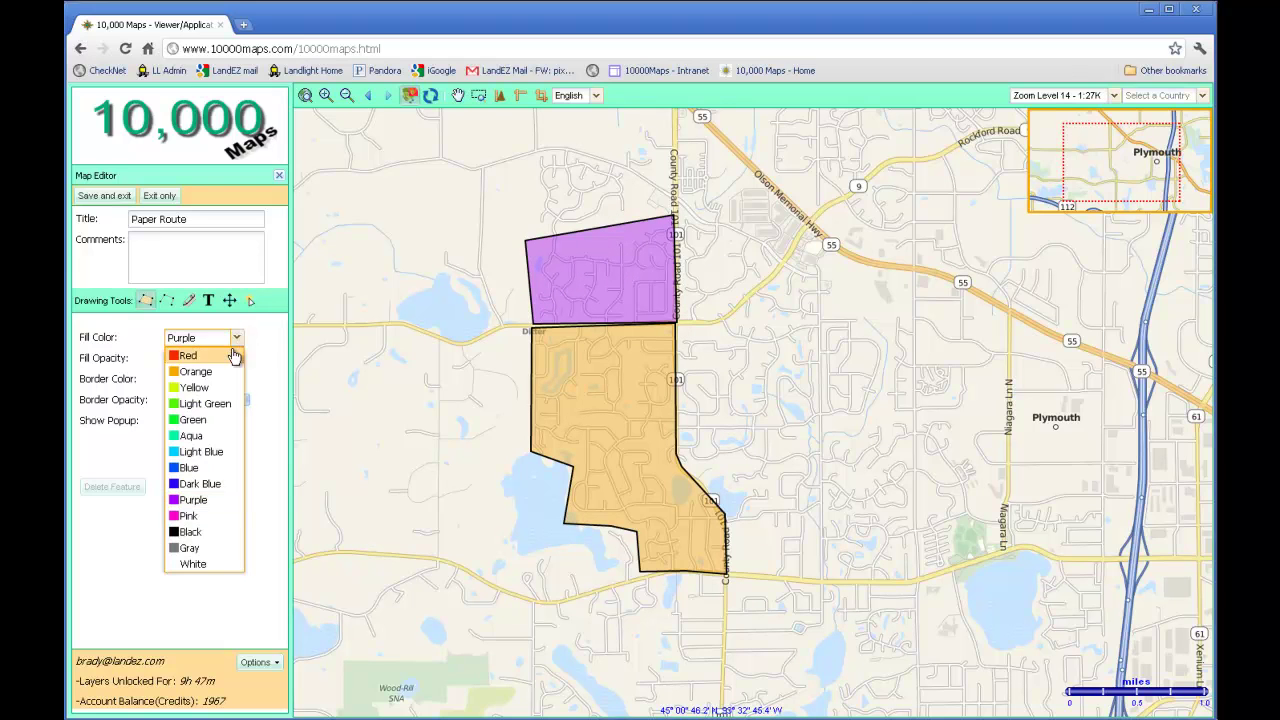
{"action": "left_click", "coordinate": [194, 419]}
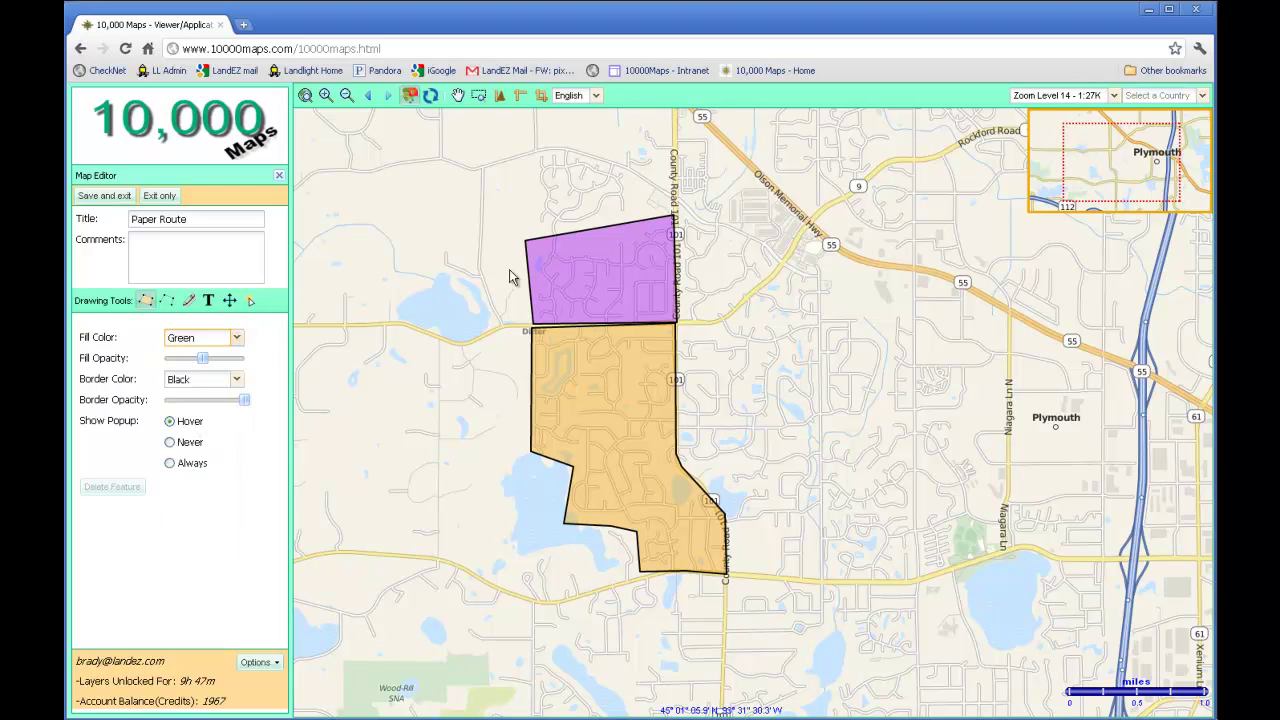
{"action": "left_click", "coordinate": [638, 214]}
{"action": "left_click", "coordinate": [643, 175]}
{"action": "left_click", "coordinate": [660, 160]}
{"action": "left_click", "coordinate": [630, 136]}
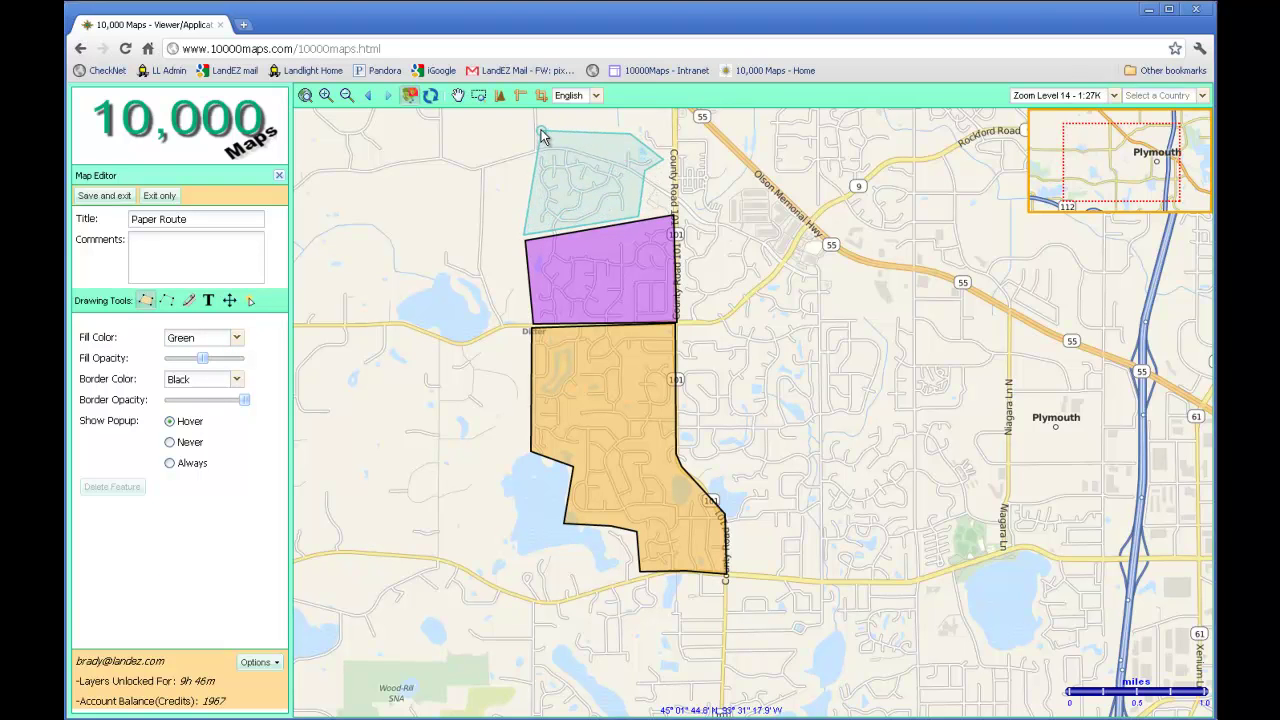
{"action": "double_click", "coordinate": [538, 152]}
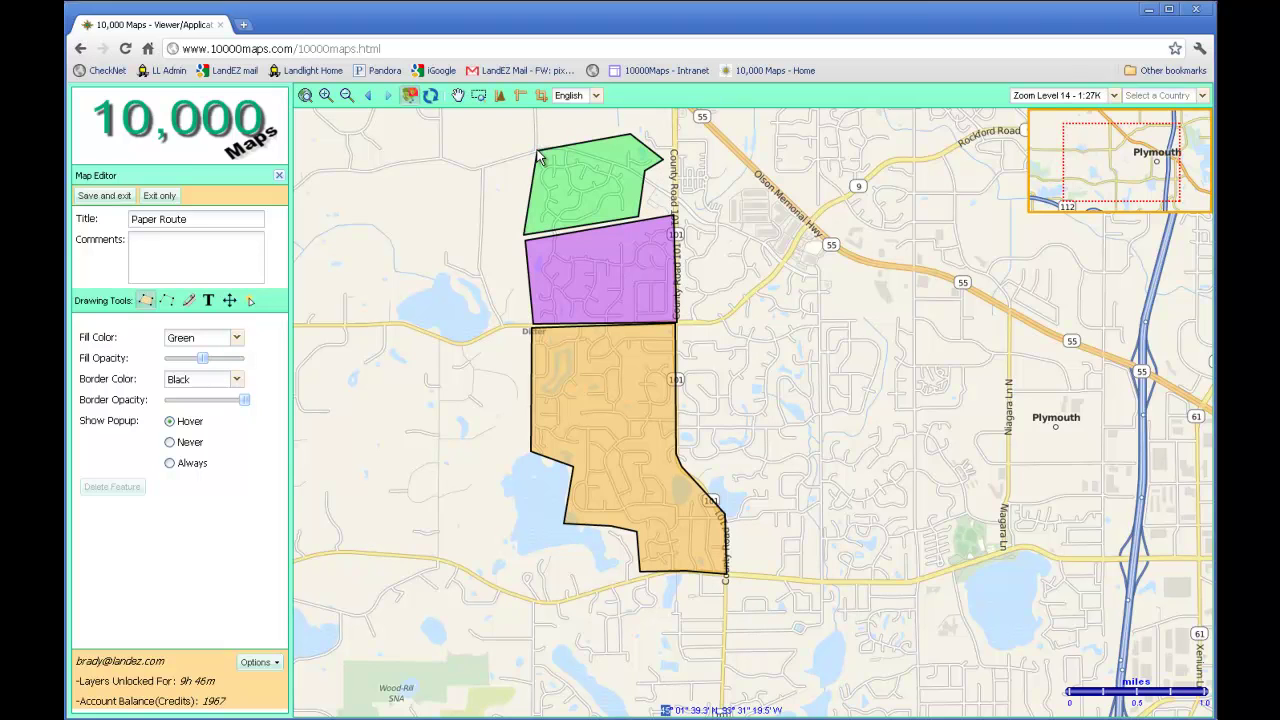
Draw a gray route line from the orange area's southwest corner east to County Road 101, north along it, then west into the area
{"action": "left_click", "coordinate": [175, 309]}
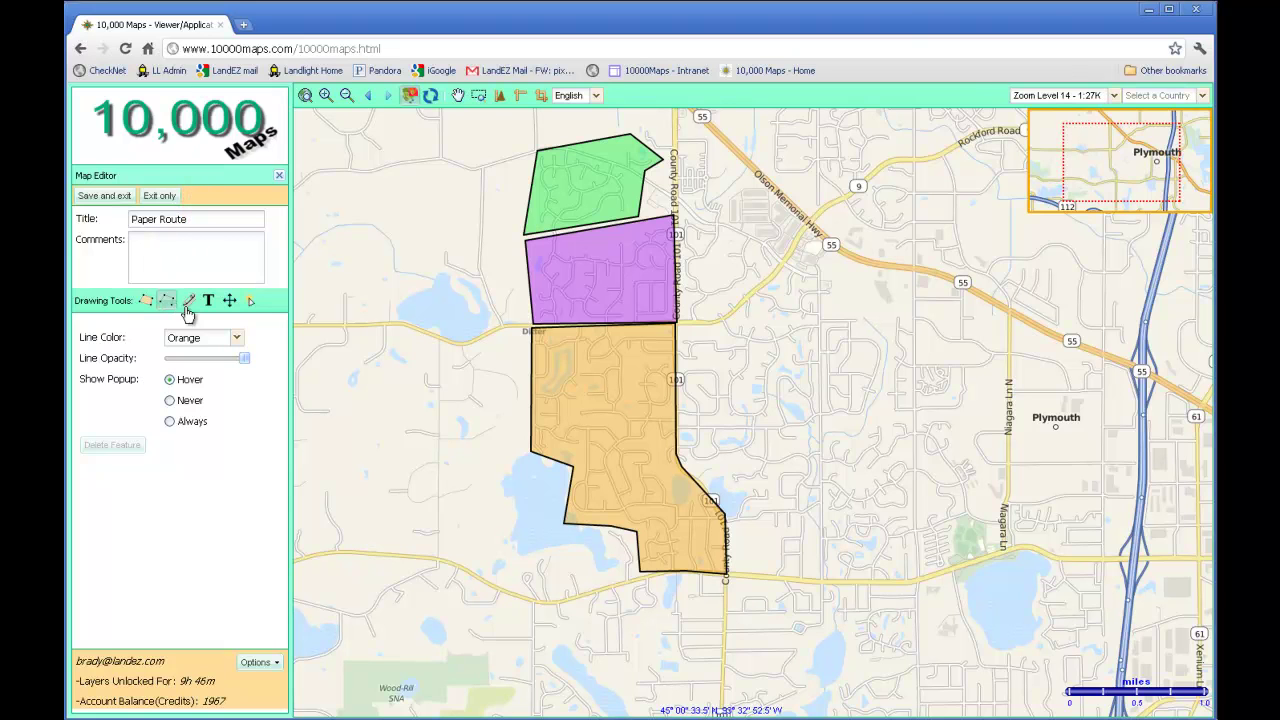
{"action": "left_click", "coordinate": [237, 338]}
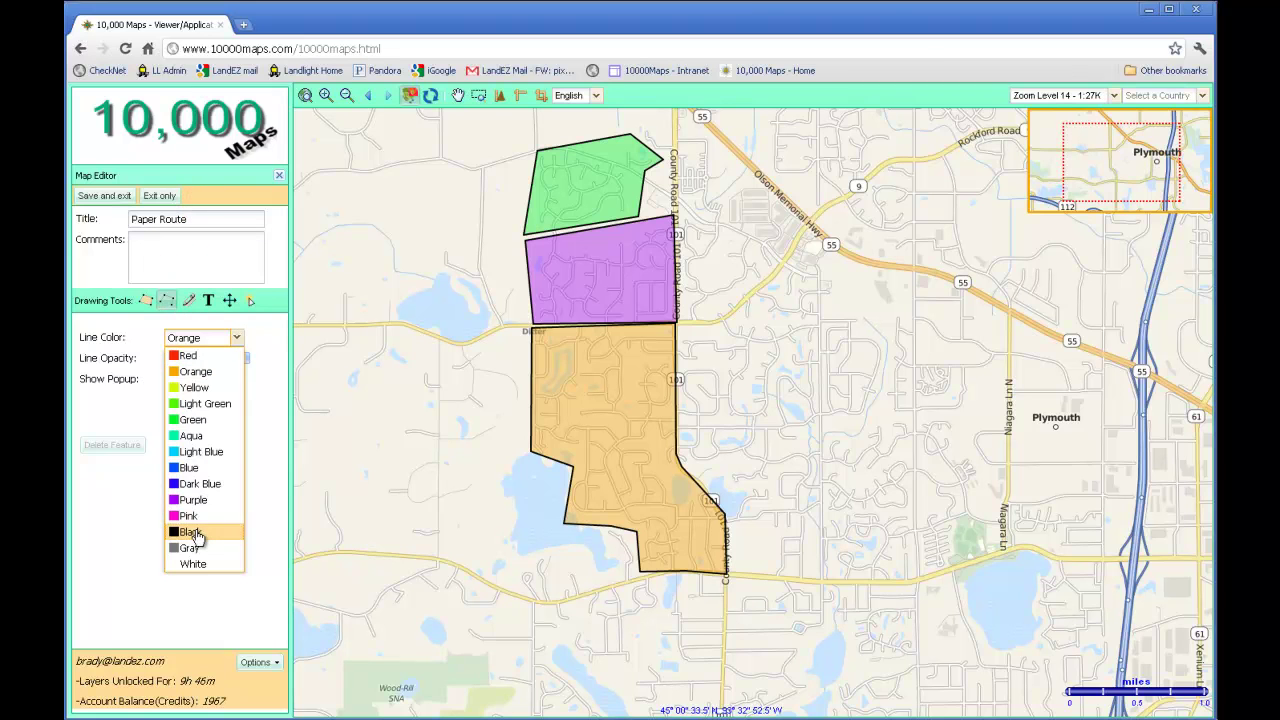
{"action": "left_click", "coordinate": [192, 548]}
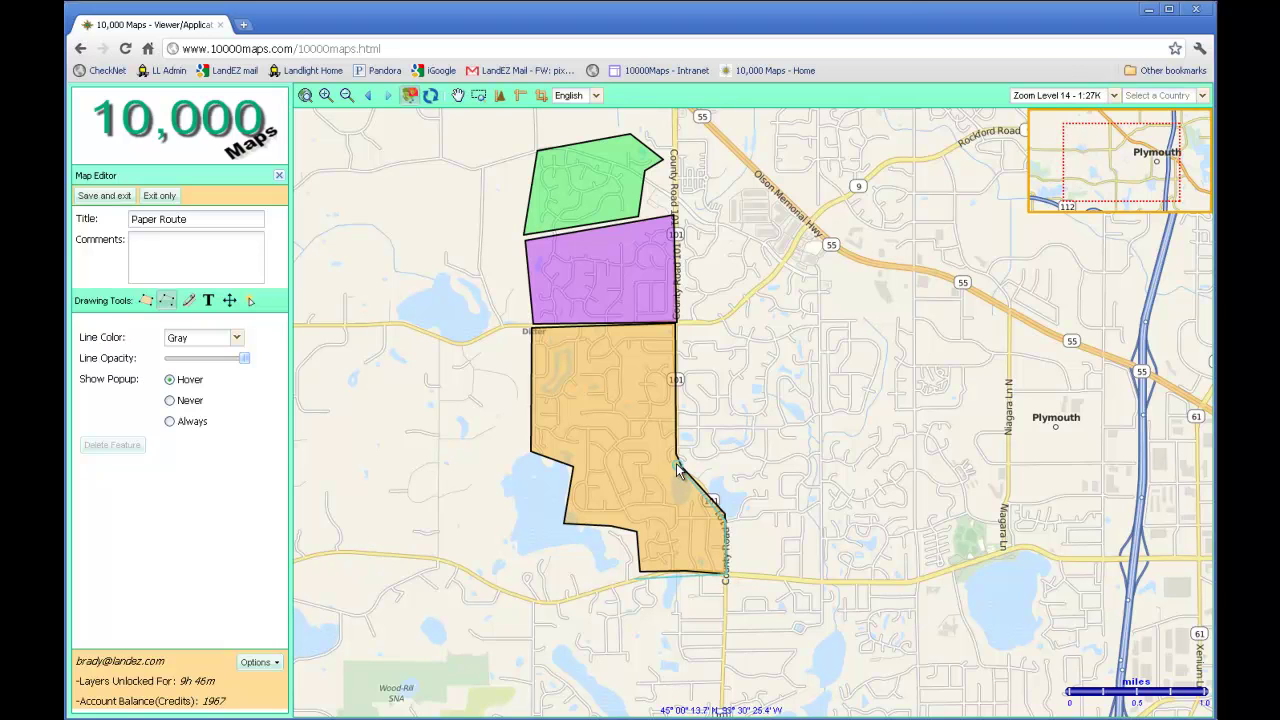
{"action": "left_click_drag", "start_coordinate": [677, 422], "coordinate": [590, 443]}
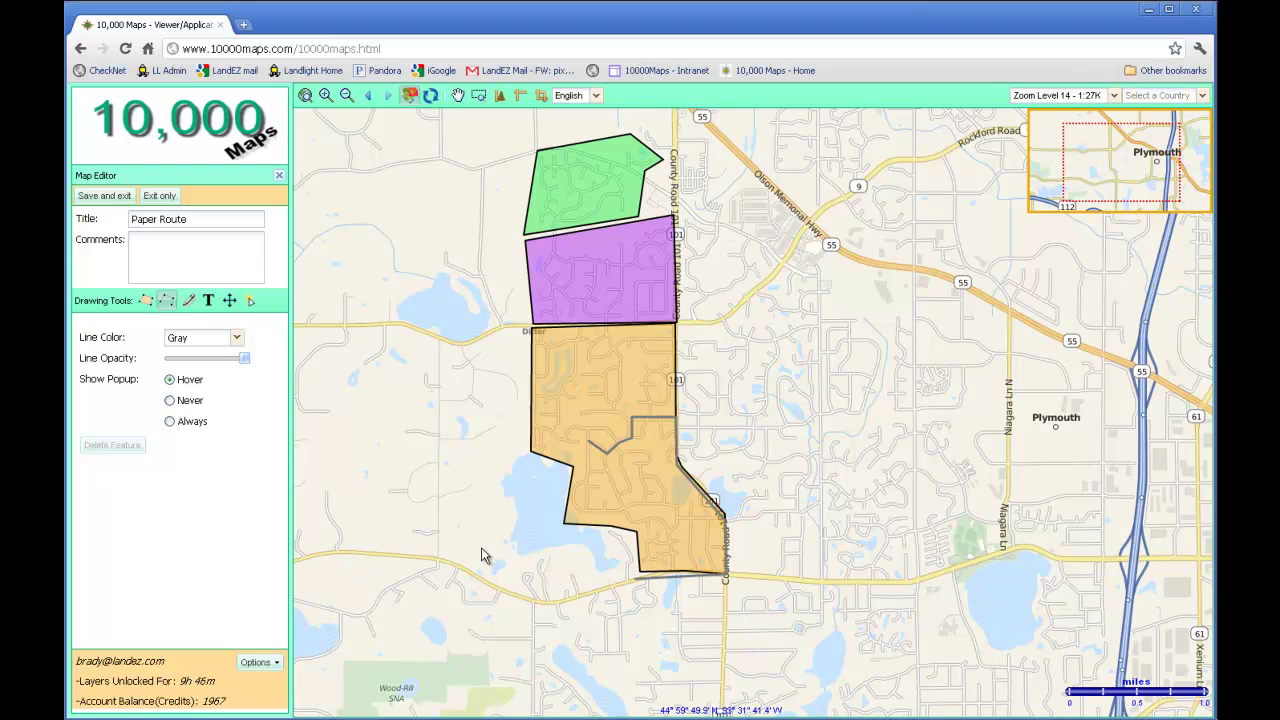
Mark both ends of the gray route line with black X point symbols
{"action": "left_click", "coordinate": [186, 302]}
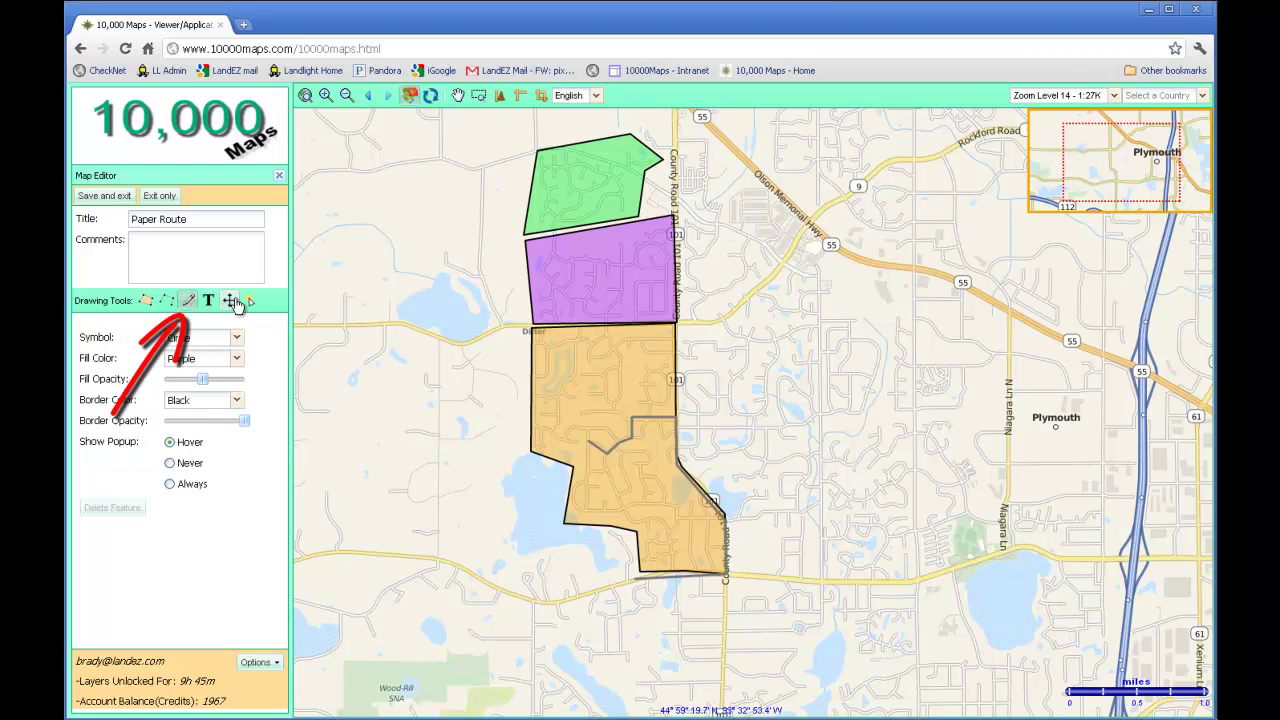
{"action": "left_click", "coordinate": [238, 338]}
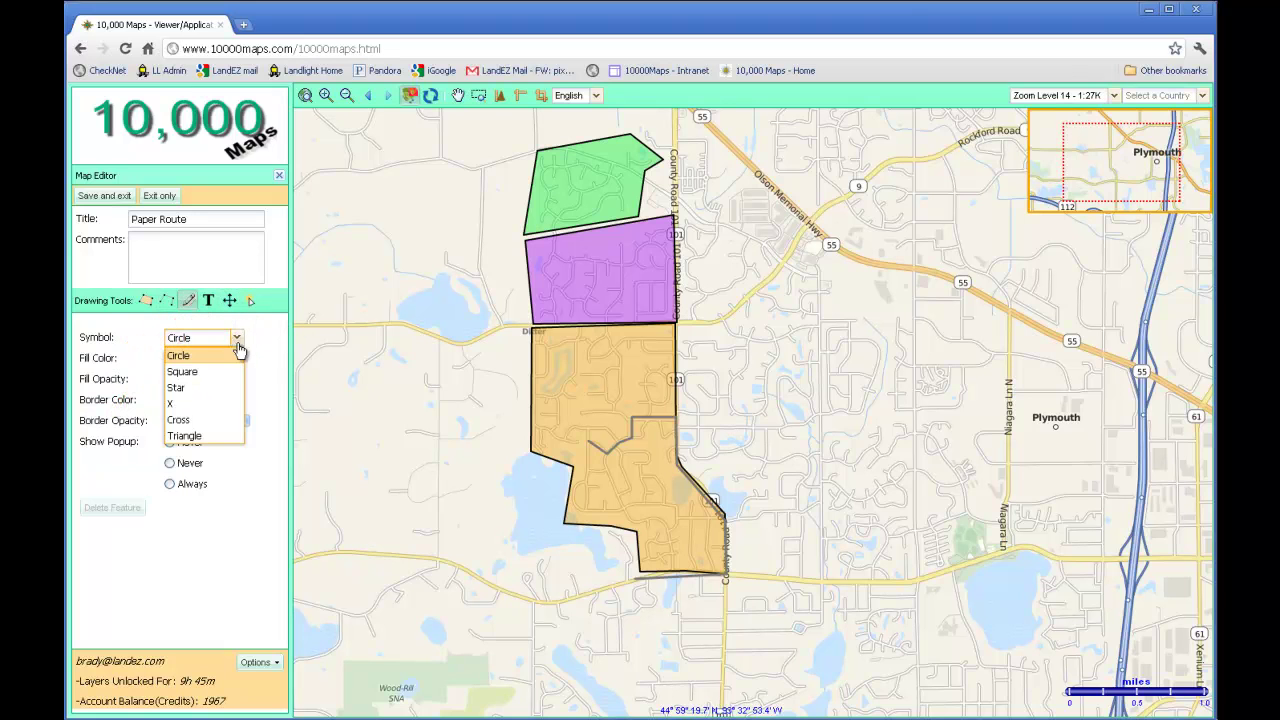
{"action": "left_click", "coordinate": [216, 404]}
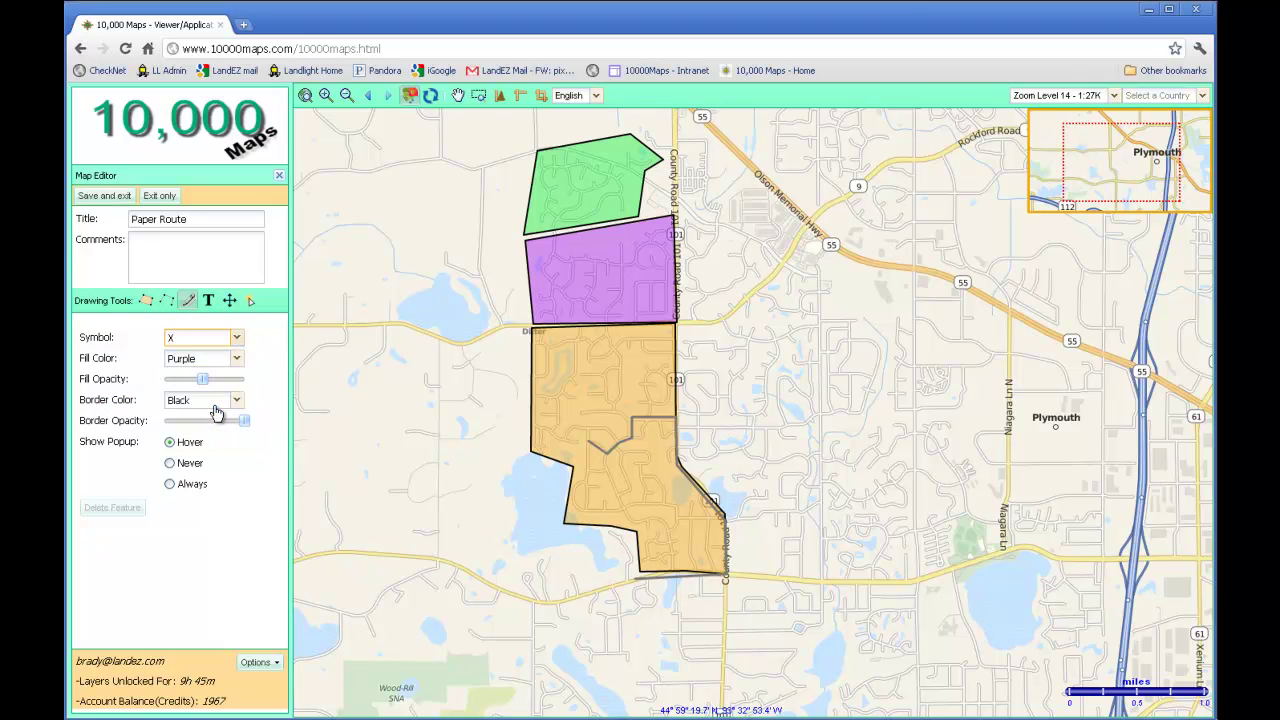
{"action": "left_click", "coordinate": [237, 358]}
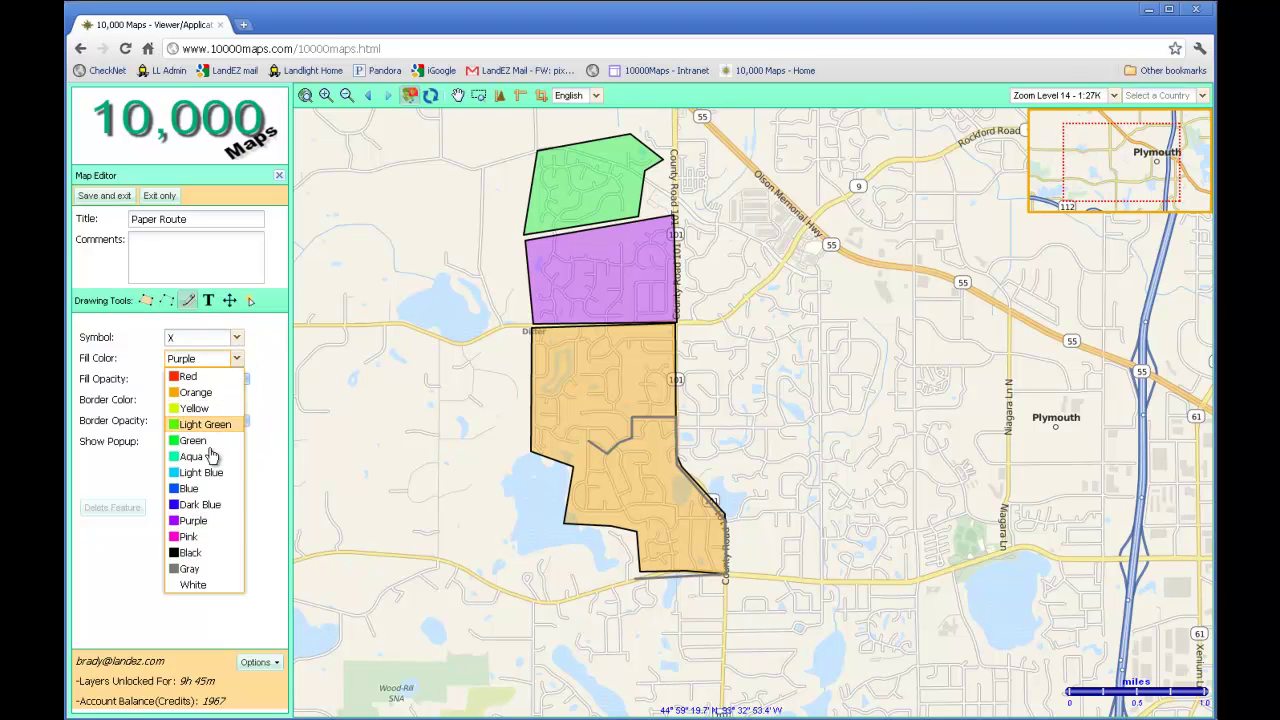
{"action": "left_click", "coordinate": [201, 553]}
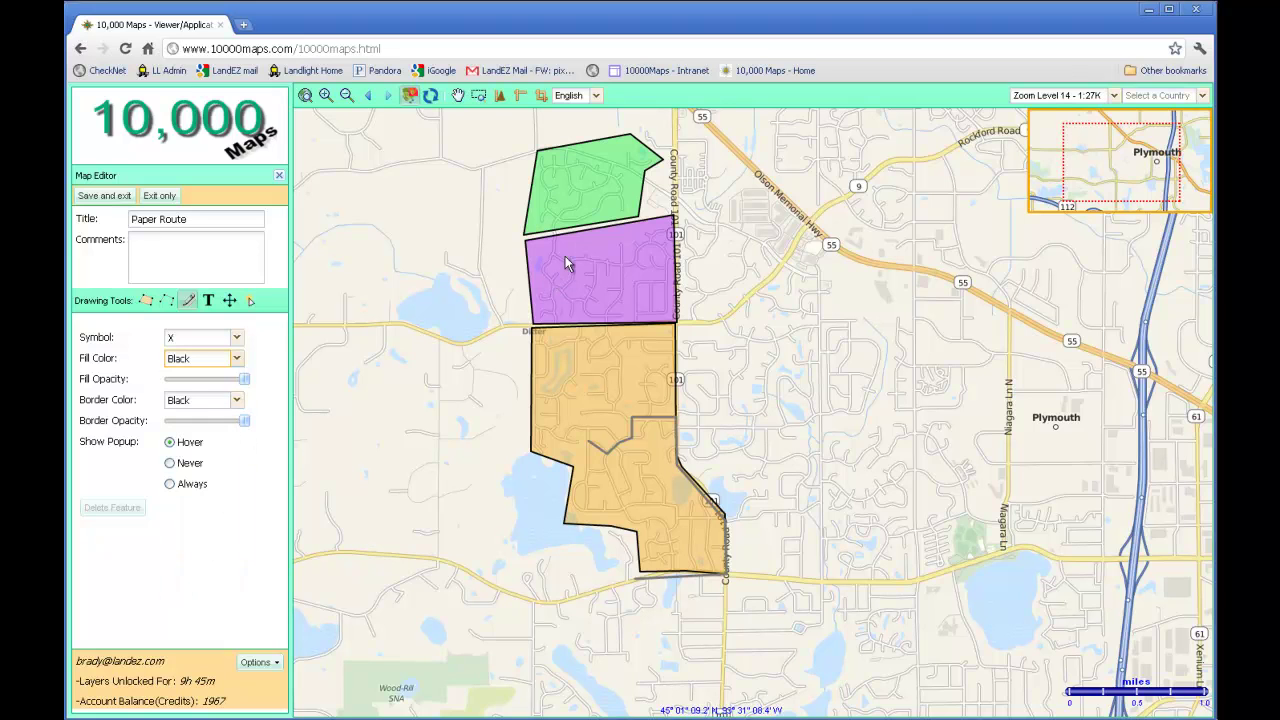
{"action": "left_click", "coordinate": [587, 441]}
{"action": "left_click", "coordinate": [634, 578]}
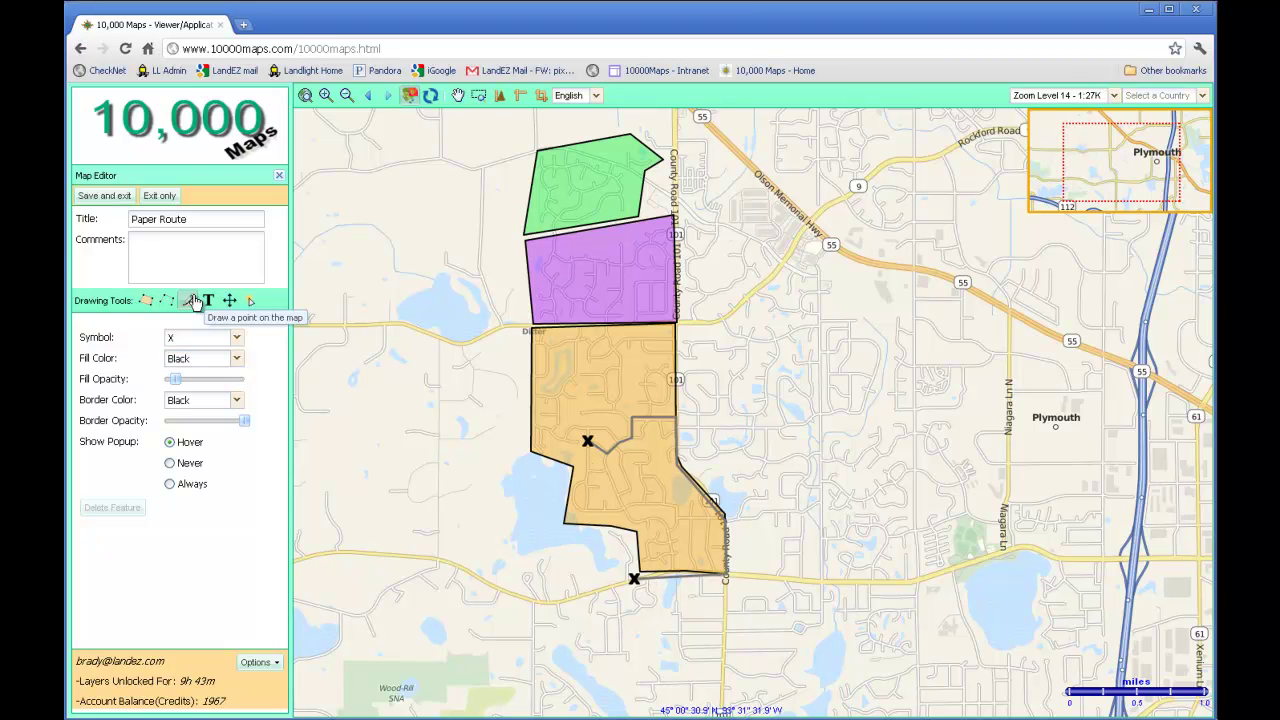
Place black text labels: Monday on the orange area, Tuesday on the purple area and Wednesday on the green area
{"action": "left_click", "coordinate": [208, 300]}
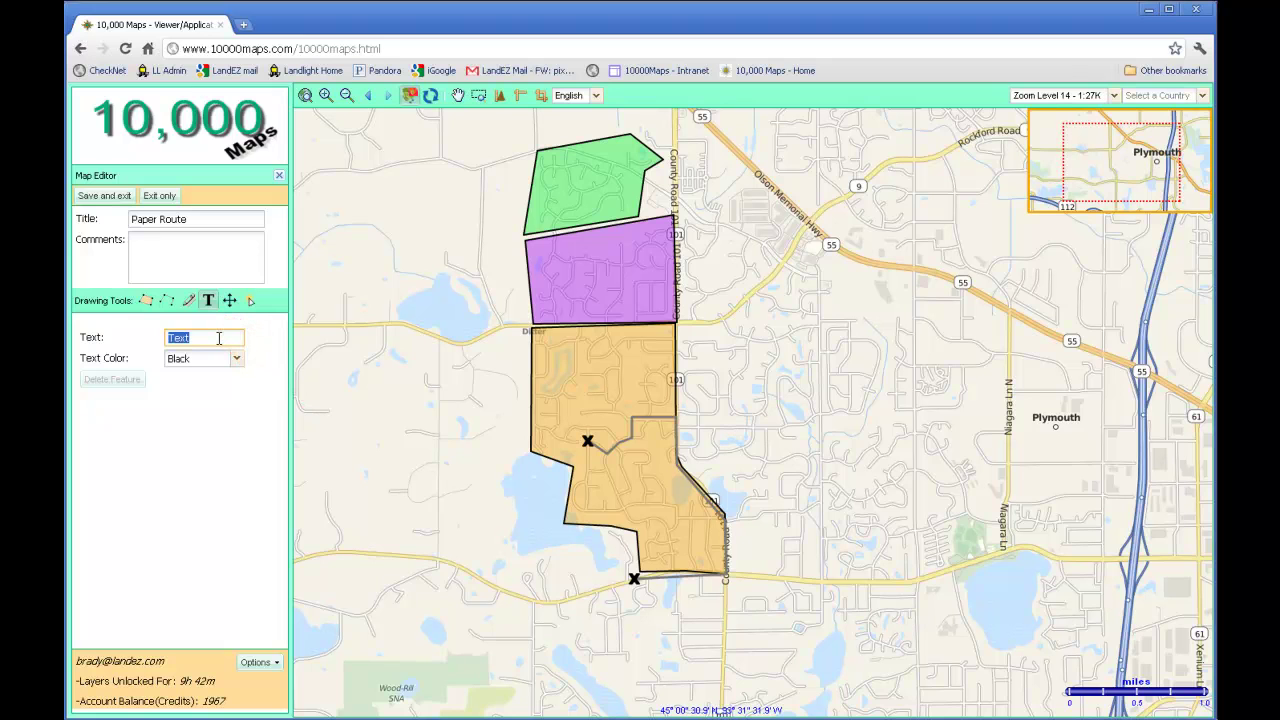
{"action": "left_click", "coordinate": [597, 370]}
{"action": "double_click", "coordinate": [220, 338]}
{"action": "type", "text": "T"}
{"action": "left_click", "coordinate": [608, 285]}
{"action": "double_click", "coordinate": [224, 338]}
{"action": "type", "text": "Wednesday"}
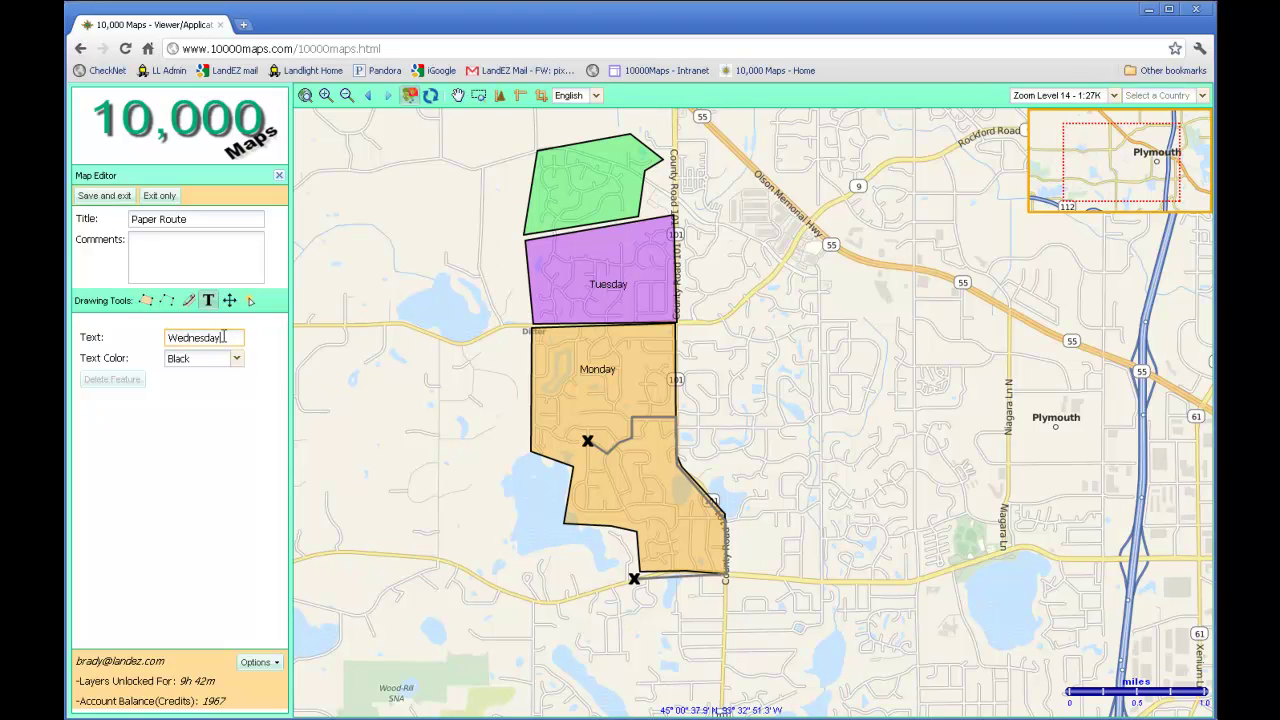
{"action": "left_click", "coordinate": [587, 192]}
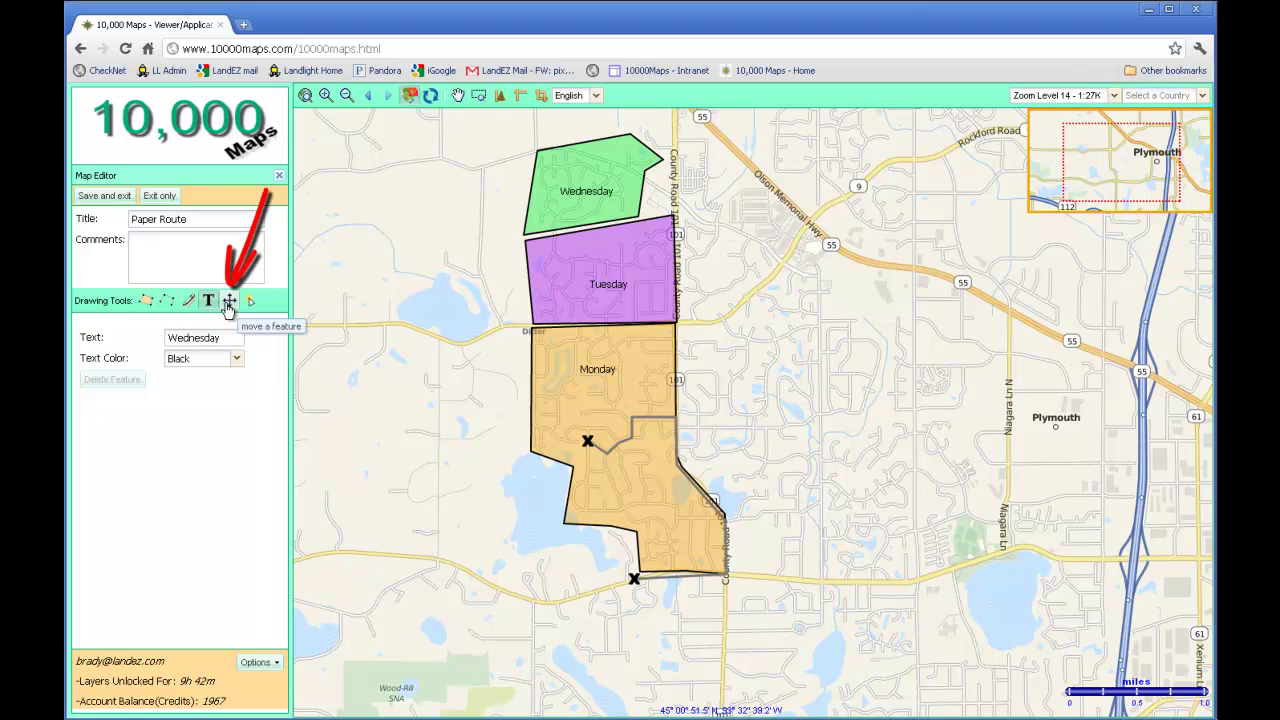
Move the Tuesday label near the purple area's north edge, Wednesday slightly northeast, and Monday south to just above the inner X marker
{"action": "left_click", "coordinate": [229, 301]}
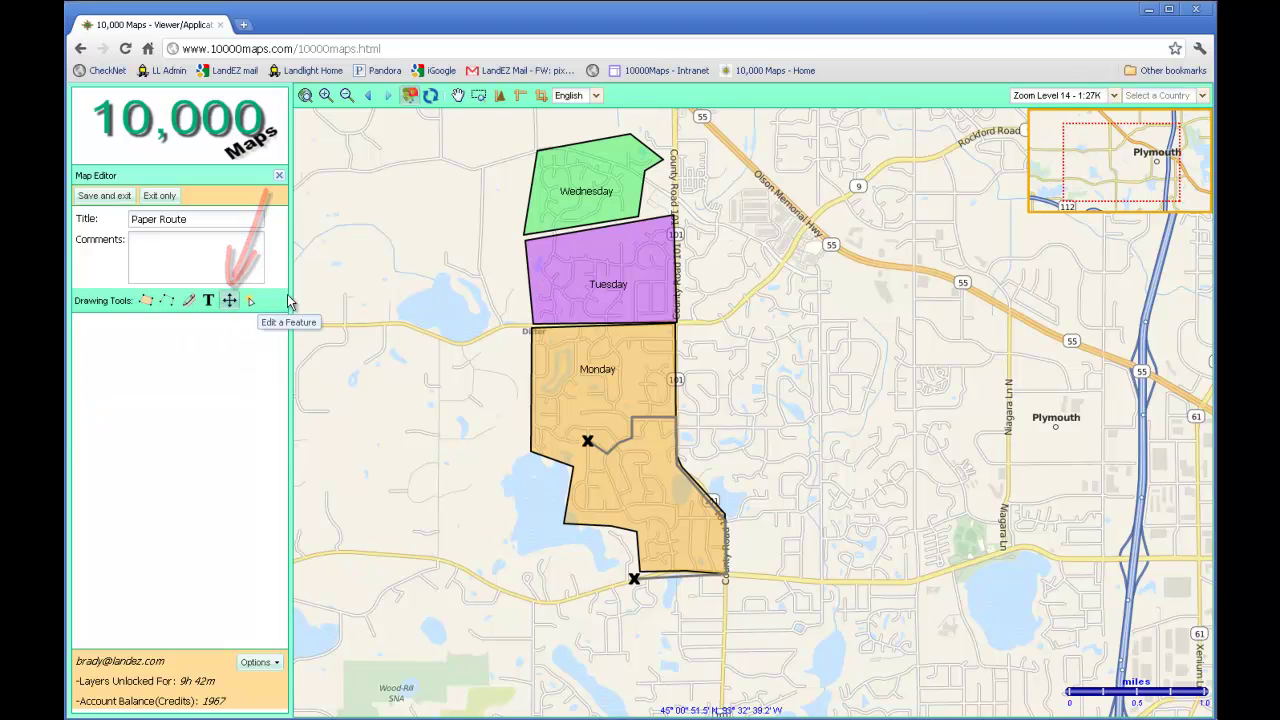
{"action": "left_click", "coordinate": [613, 285]}
{"action": "left_click_drag", "start_coordinate": [609, 282], "coordinate": [600, 266]}
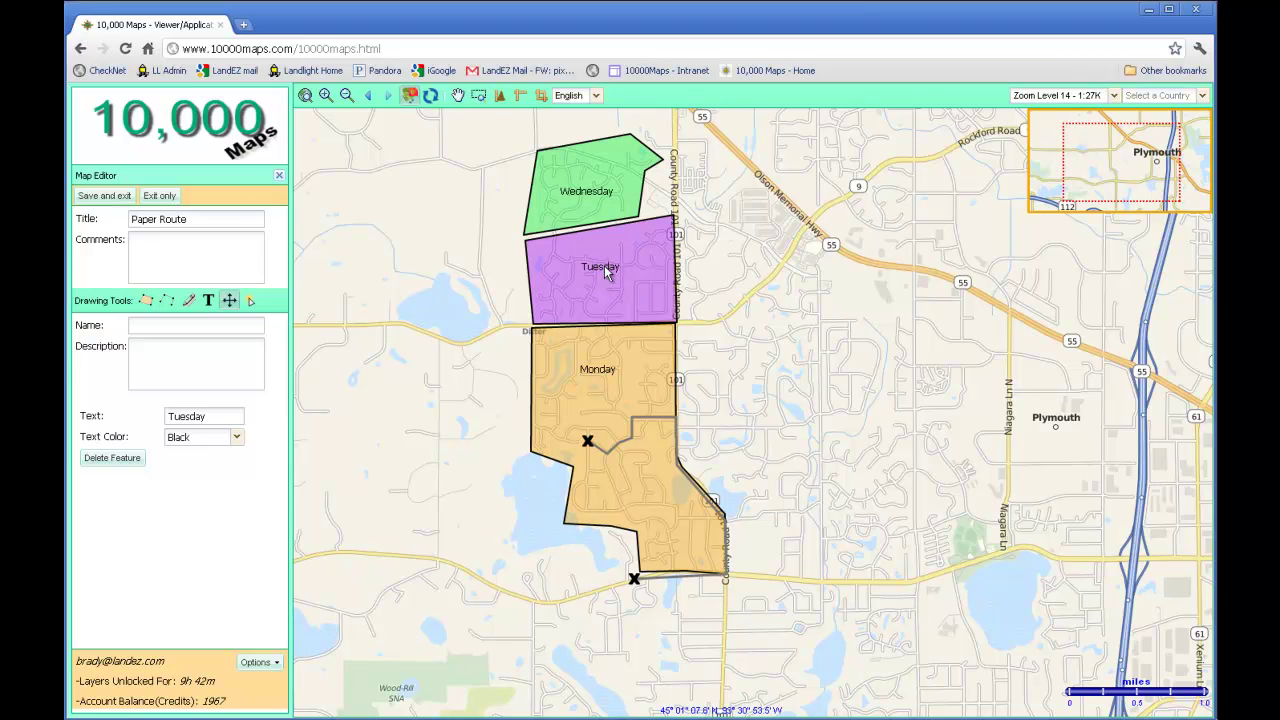
{"action": "left_click", "coordinate": [586, 190]}
{"action": "left_click_drag", "start_coordinate": [586, 190], "coordinate": [590, 185]}
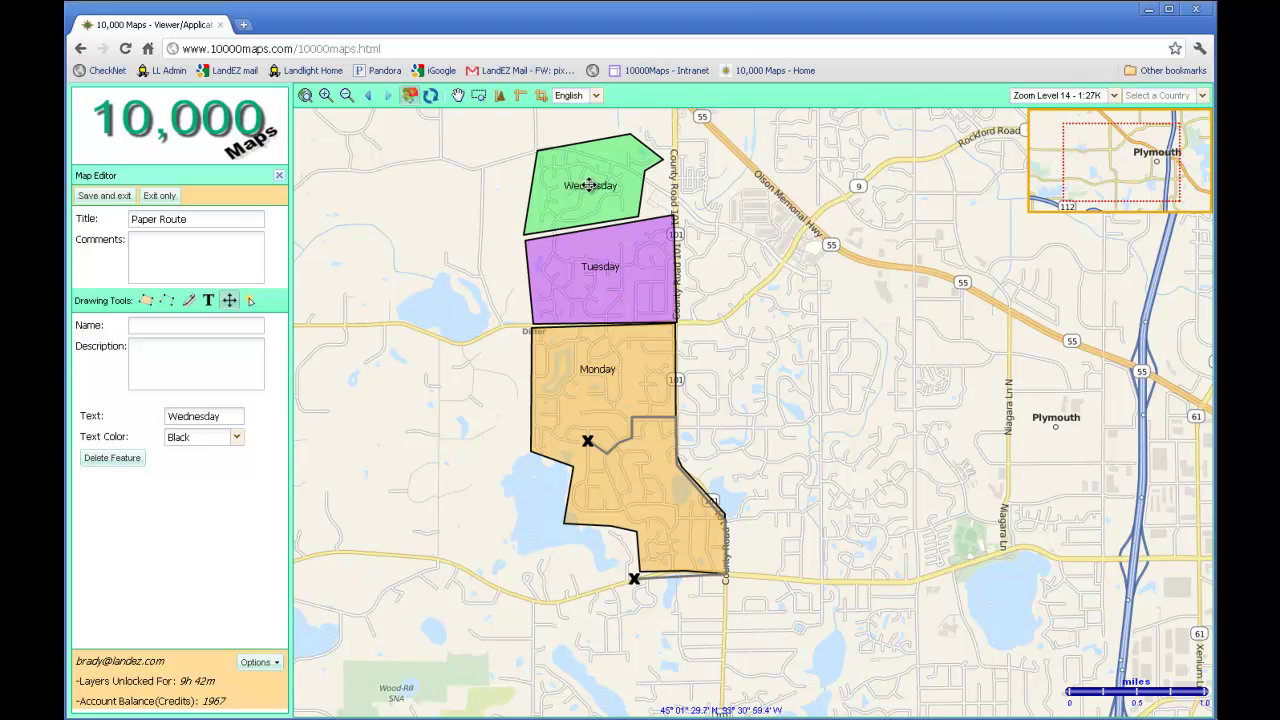
{"action": "left_click", "coordinate": [597, 368]}
{"action": "left_click_drag", "start_coordinate": [597, 368], "coordinate": [601, 418]}
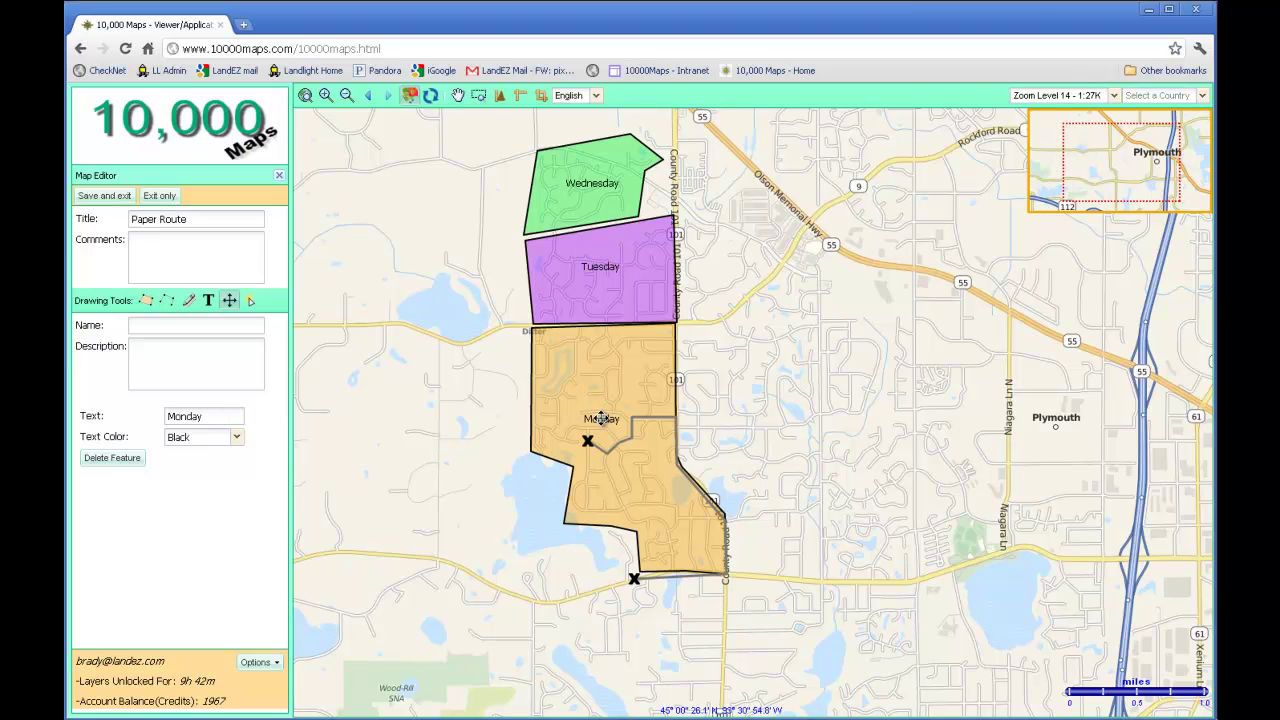
{"action": "left_click", "coordinate": [370, 463]}
{"action": "left_click_drag", "start_coordinate": [601, 278], "coordinate": [596, 257]}
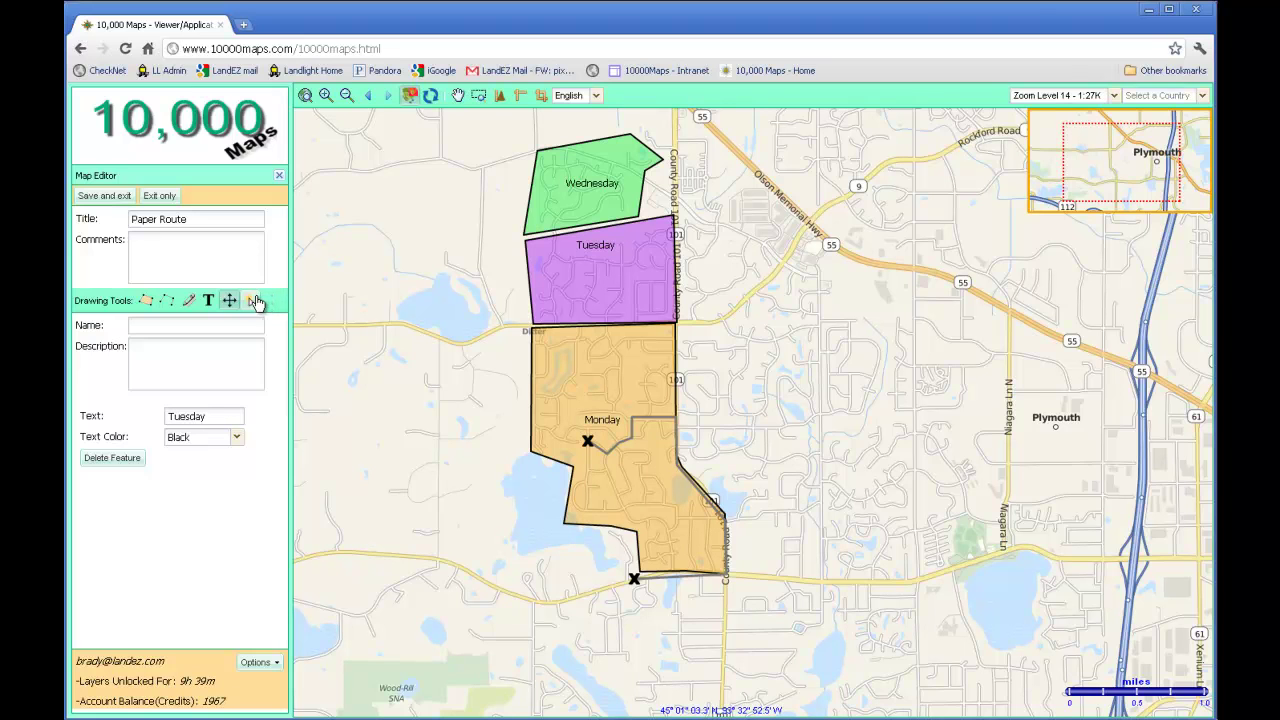
Raise the fill opacity of the orange, purple and green areas to about 80 percent
{"action": "left_click", "coordinate": [251, 300]}
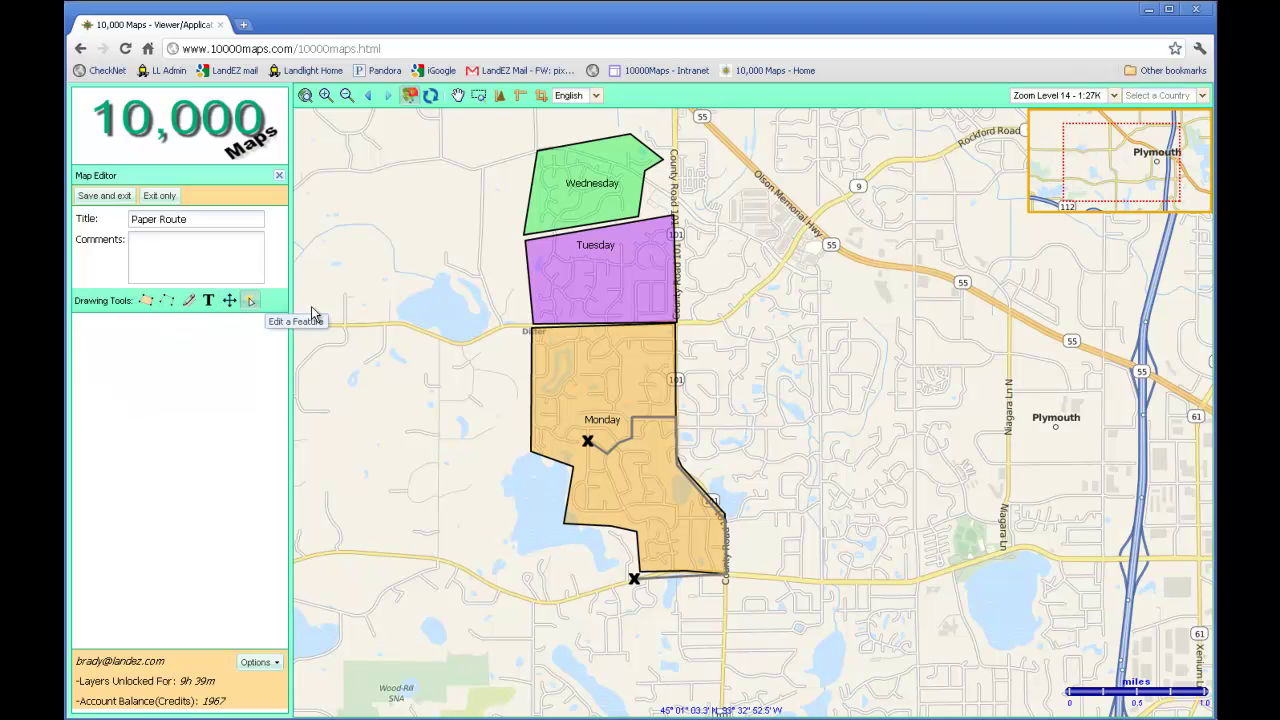
{"action": "left_click", "coordinate": [601, 380]}
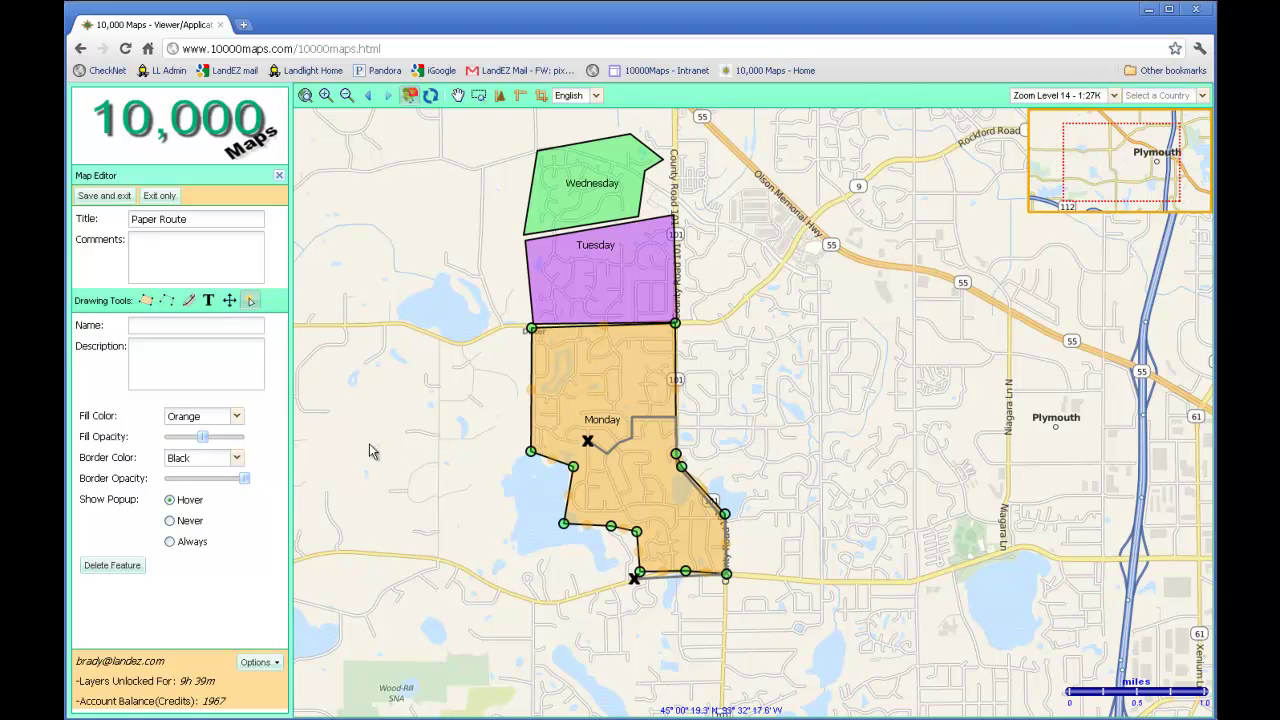
{"action": "left_click_drag", "start_coordinate": [206, 436], "coordinate": [226, 433]}
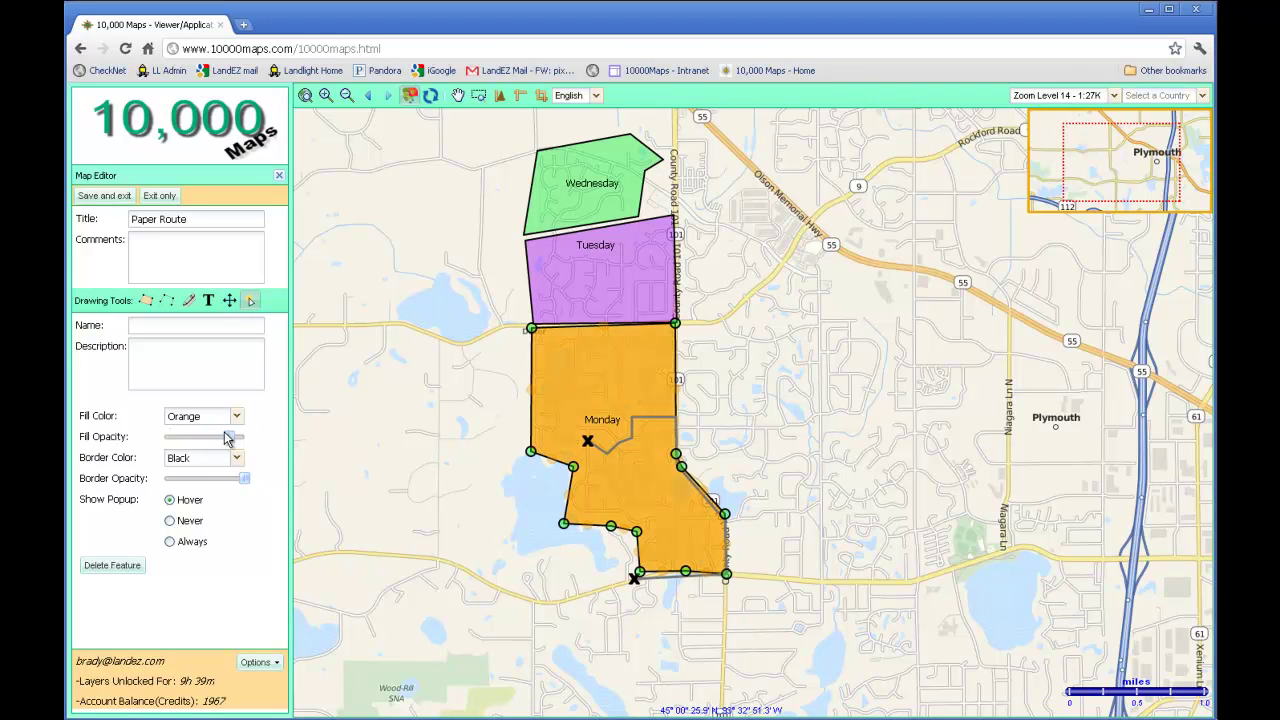
{"action": "left_click", "coordinate": [555, 287]}
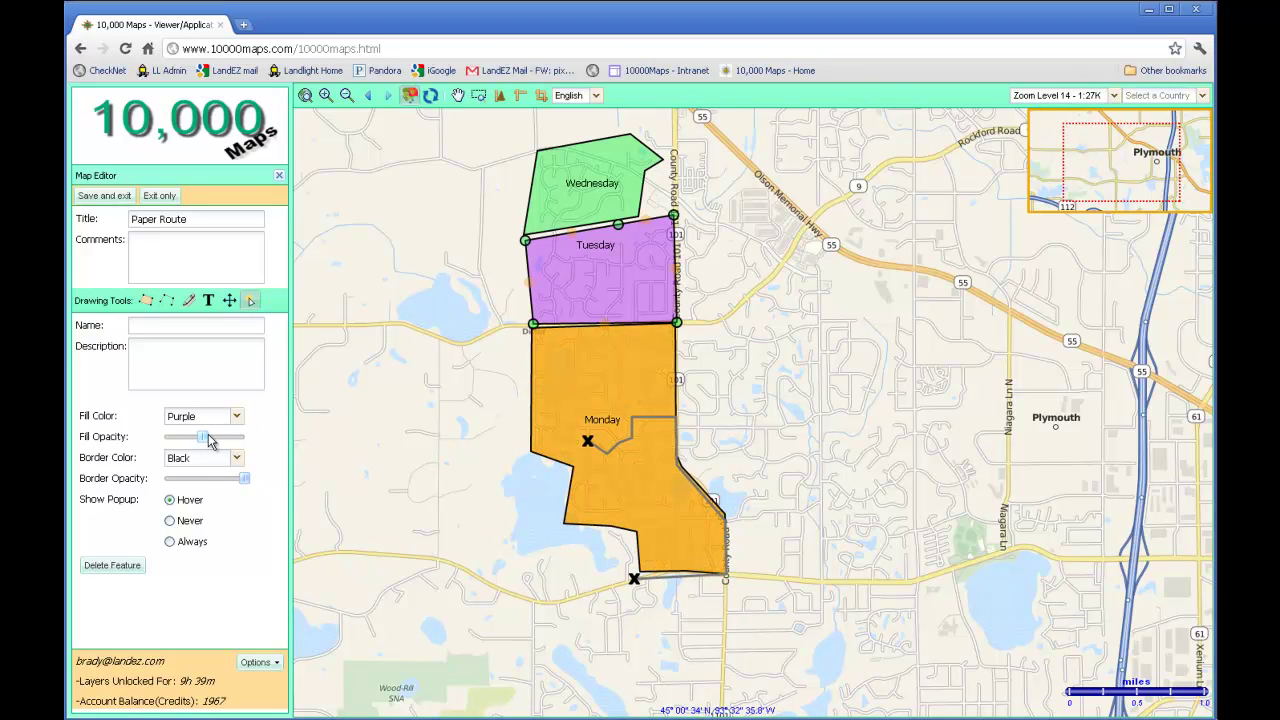
{"action": "left_click_drag", "start_coordinate": [204, 437], "coordinate": [226, 438]}
{"action": "left_click", "coordinate": [562, 194]}
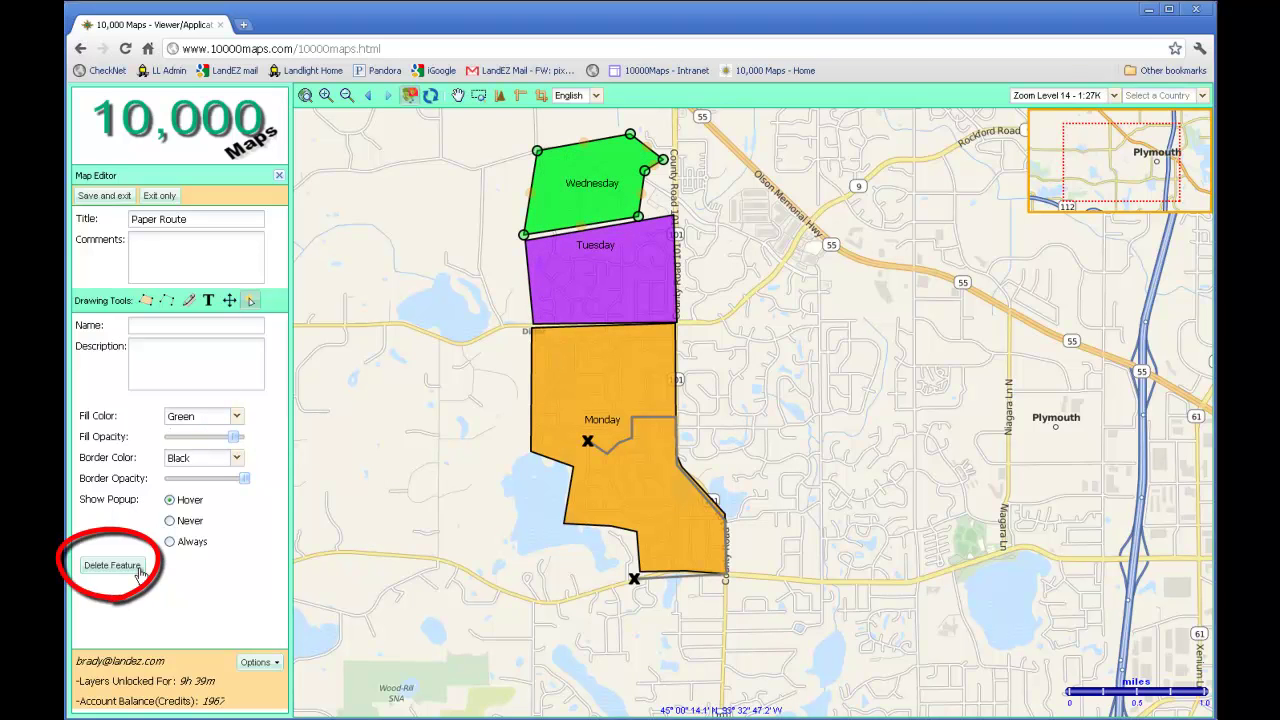
Delete the X marker at the orange area's southwest corner, then save the Paper Route layer and exit the editor
{"action": "left_click", "coordinate": [634, 578]}
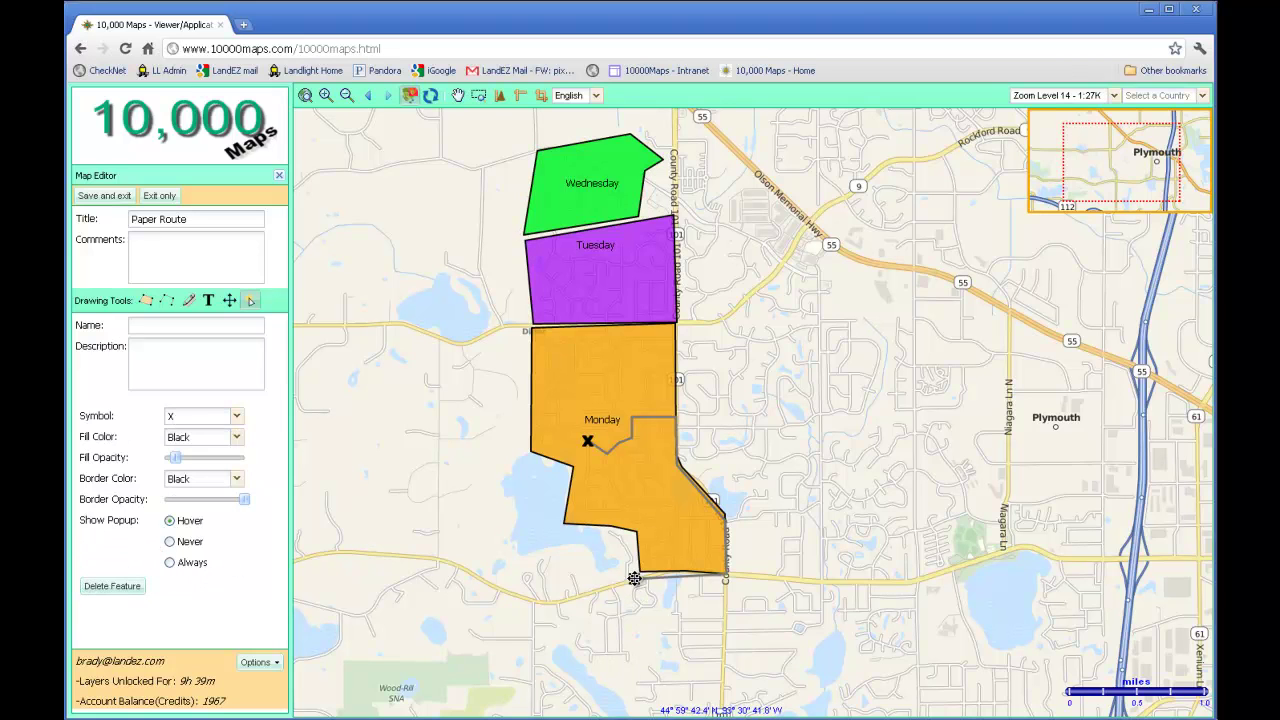
{"action": "left_click", "coordinate": [115, 588]}
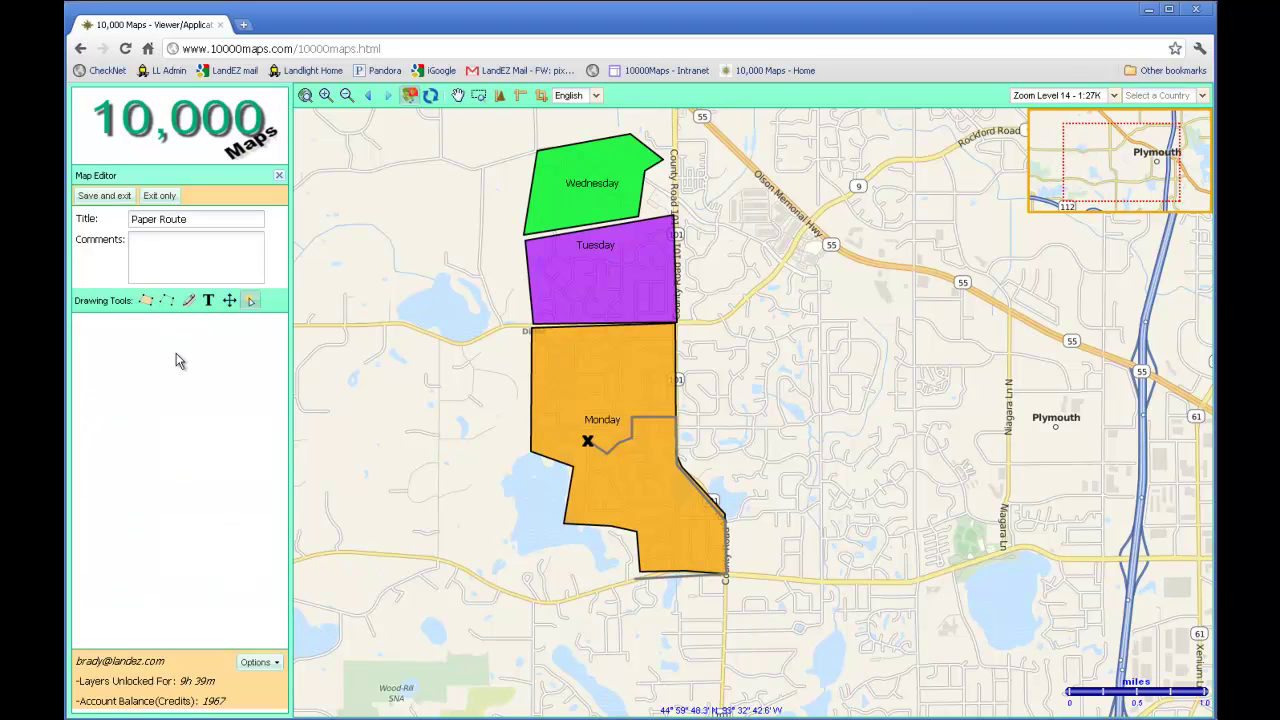
{"action": "left_click", "coordinate": [105, 196]}
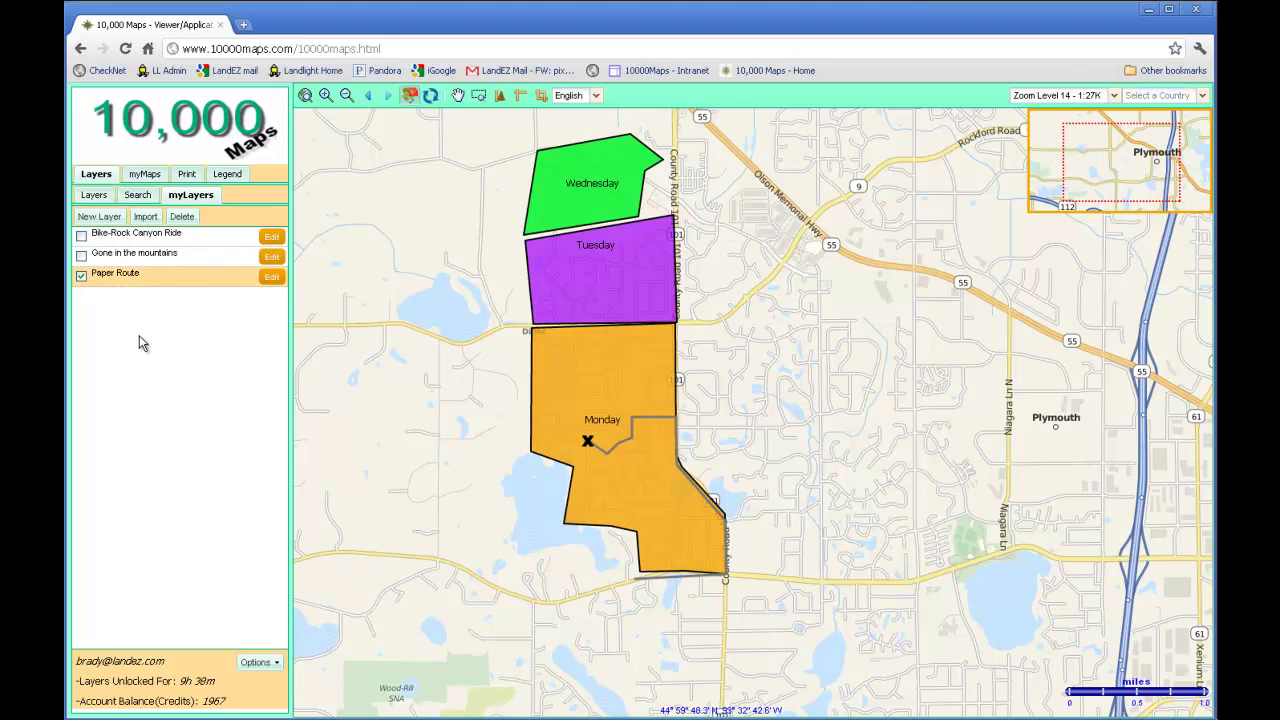
Hide the Paper Route layer and show it again
{"action": "left_click", "coordinate": [82, 279]}
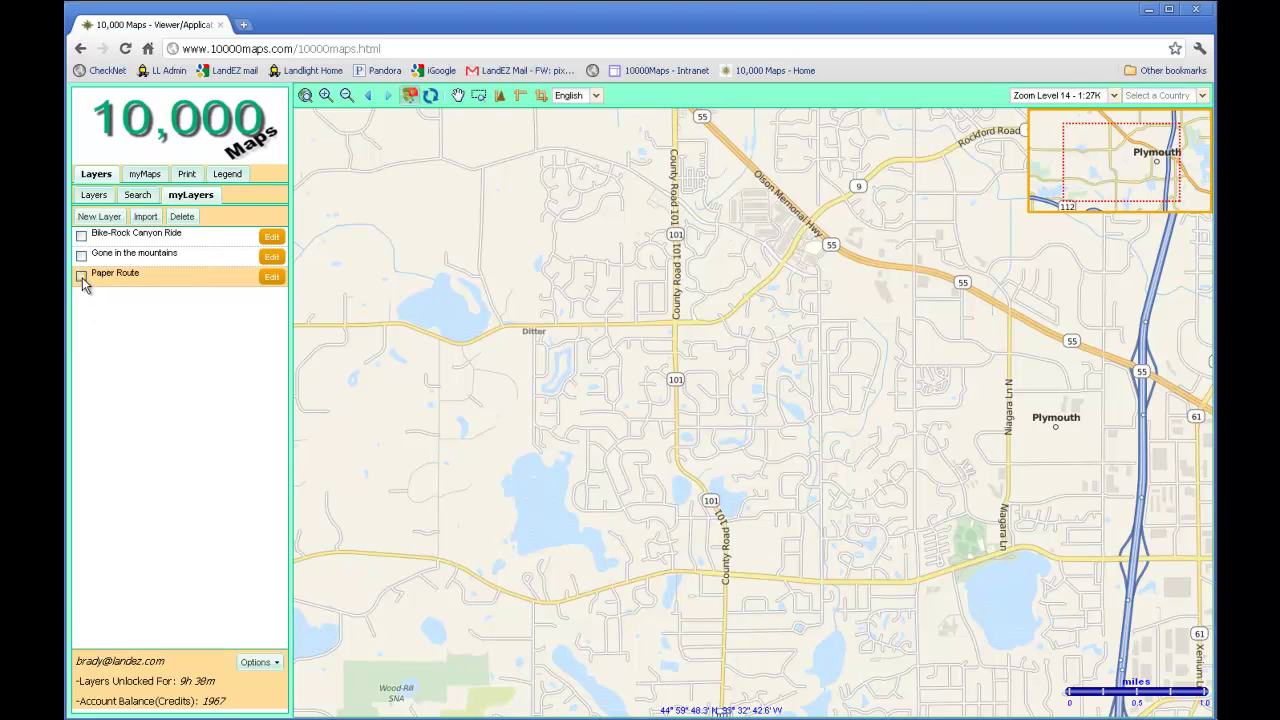
{"action": "left_click", "coordinate": [82, 277]}
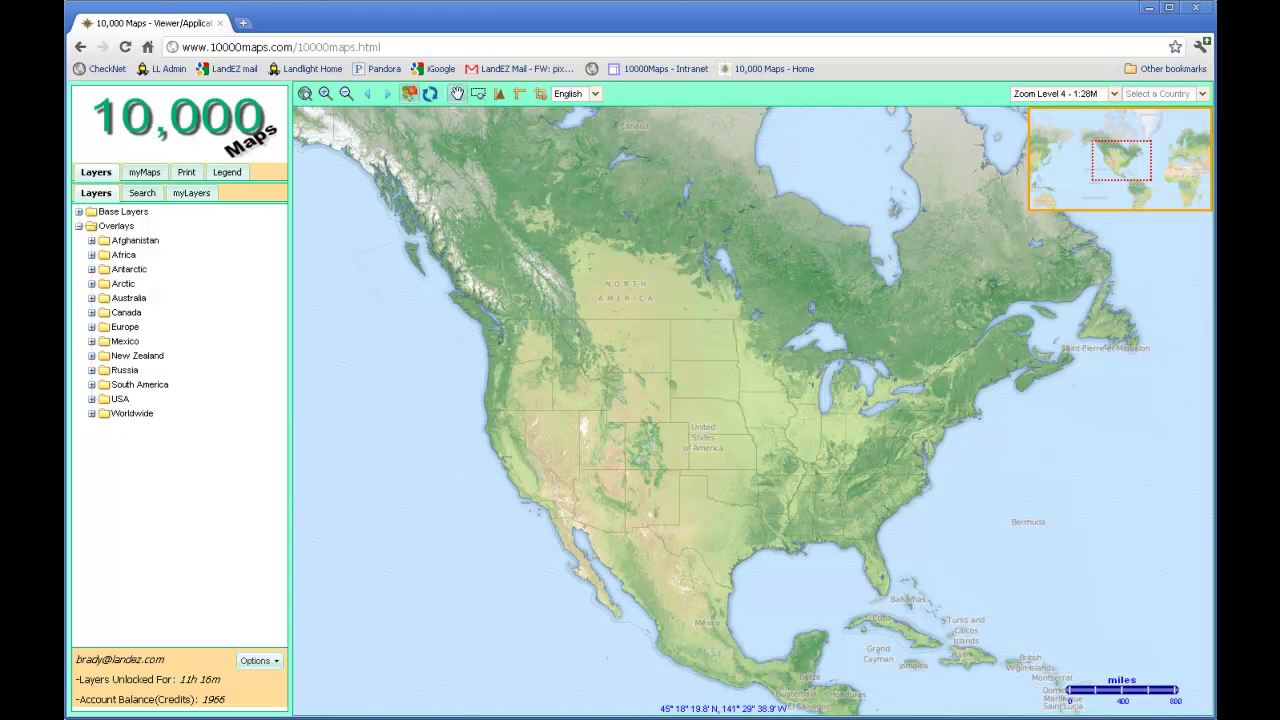
Switch the base layer to Simple Base 4 and import March 2011 - Day 2.gpx as a custom layer
{"action": "left_click", "coordinate": [79, 212]}
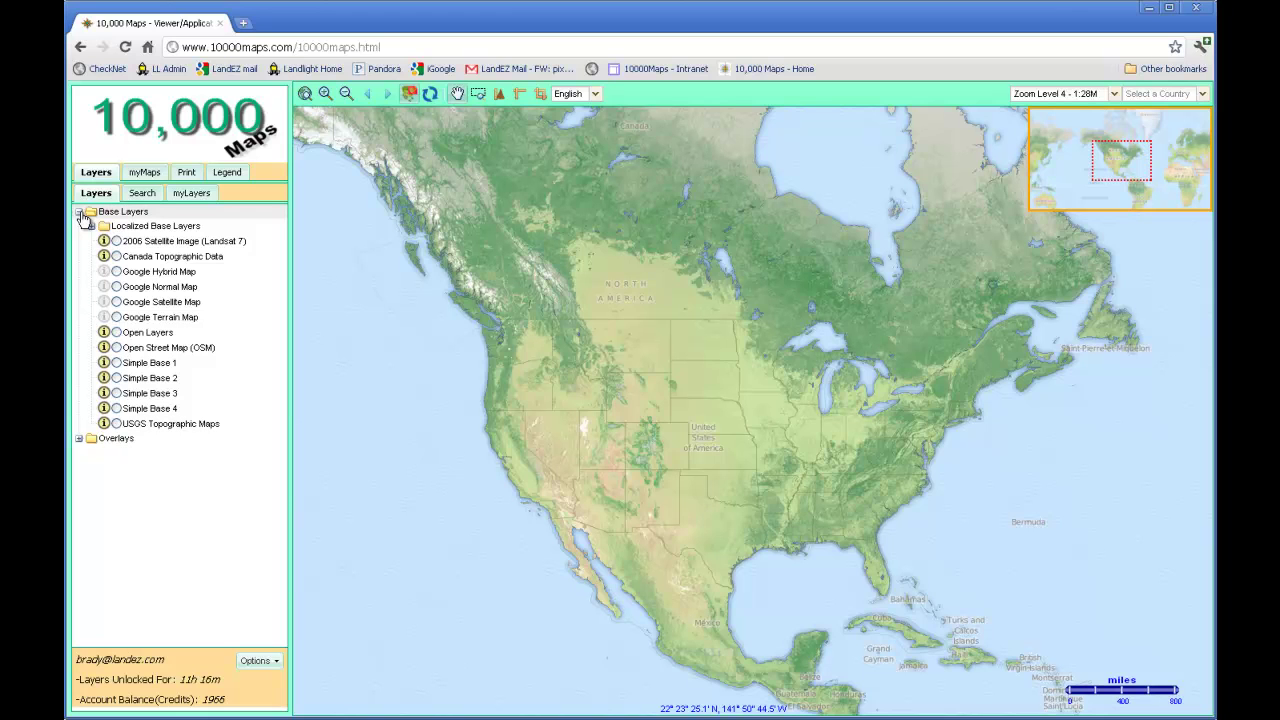
{"action": "left_click", "coordinate": [116, 408]}
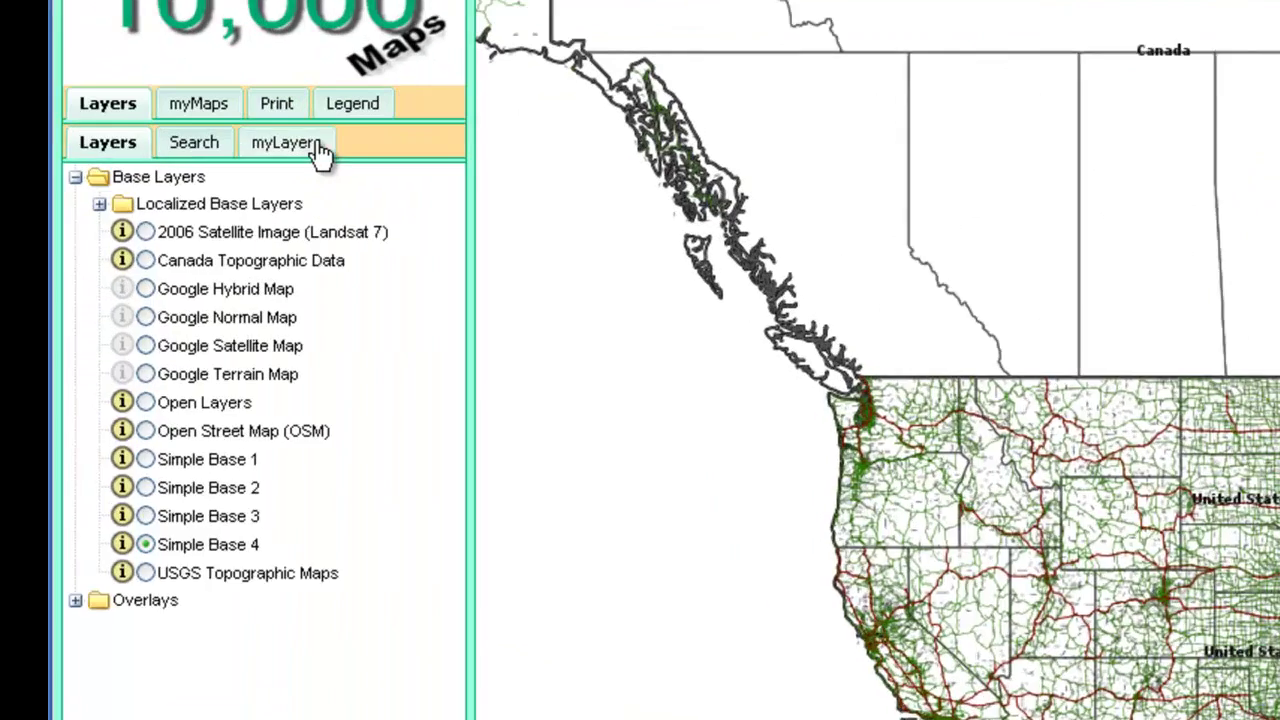
{"action": "left_click", "coordinate": [318, 147]}
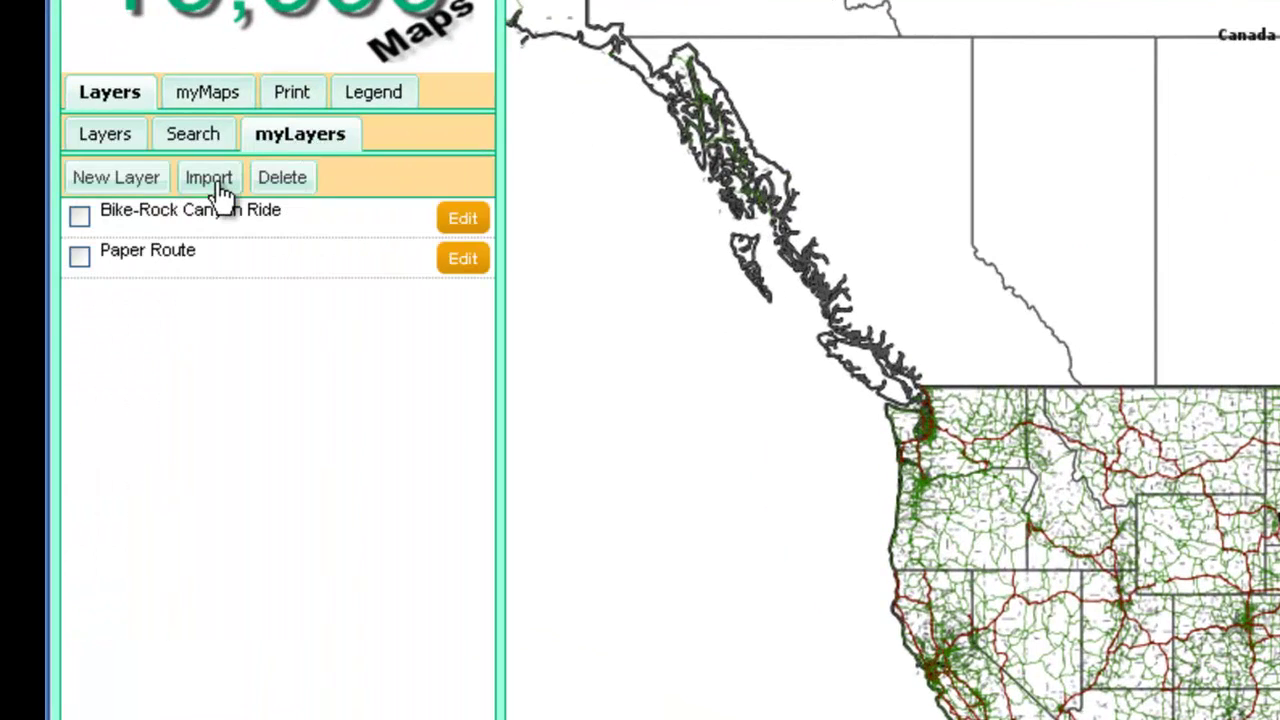
{"action": "left_click", "coordinate": [203, 180]}
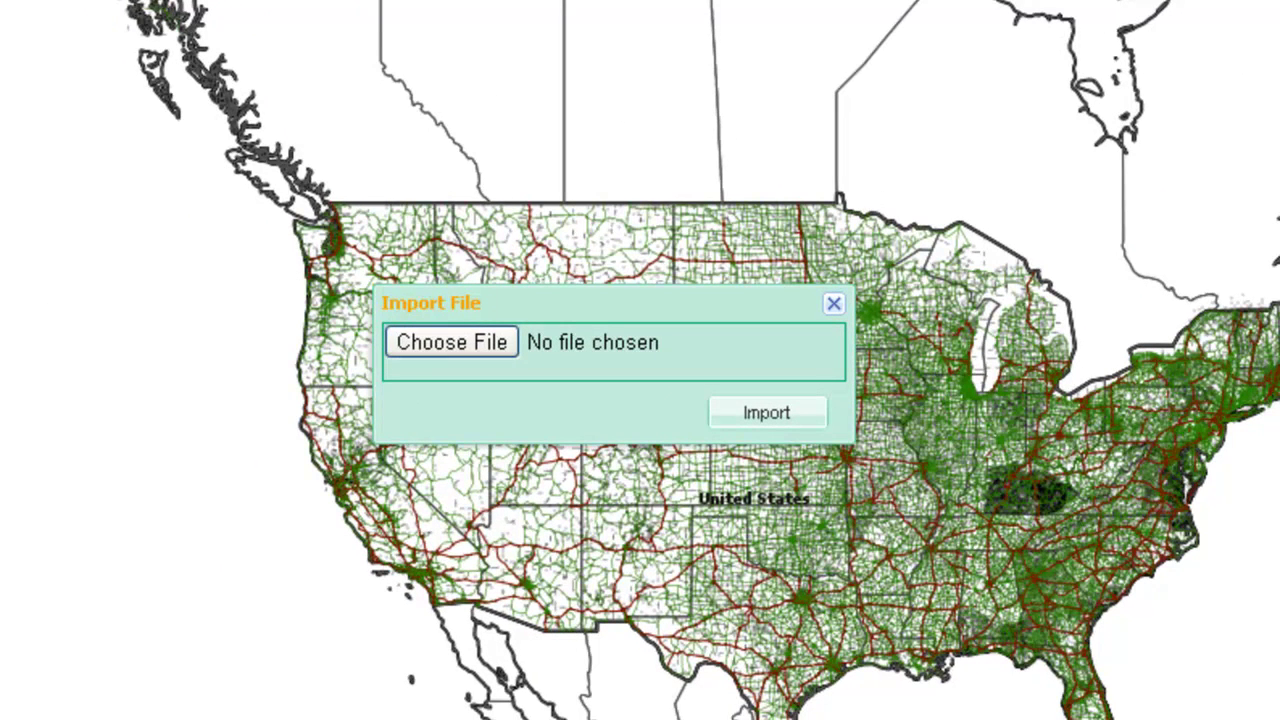
{"action": "left_click", "coordinate": [502, 348]}
{"action": "key", "text": "Return"}
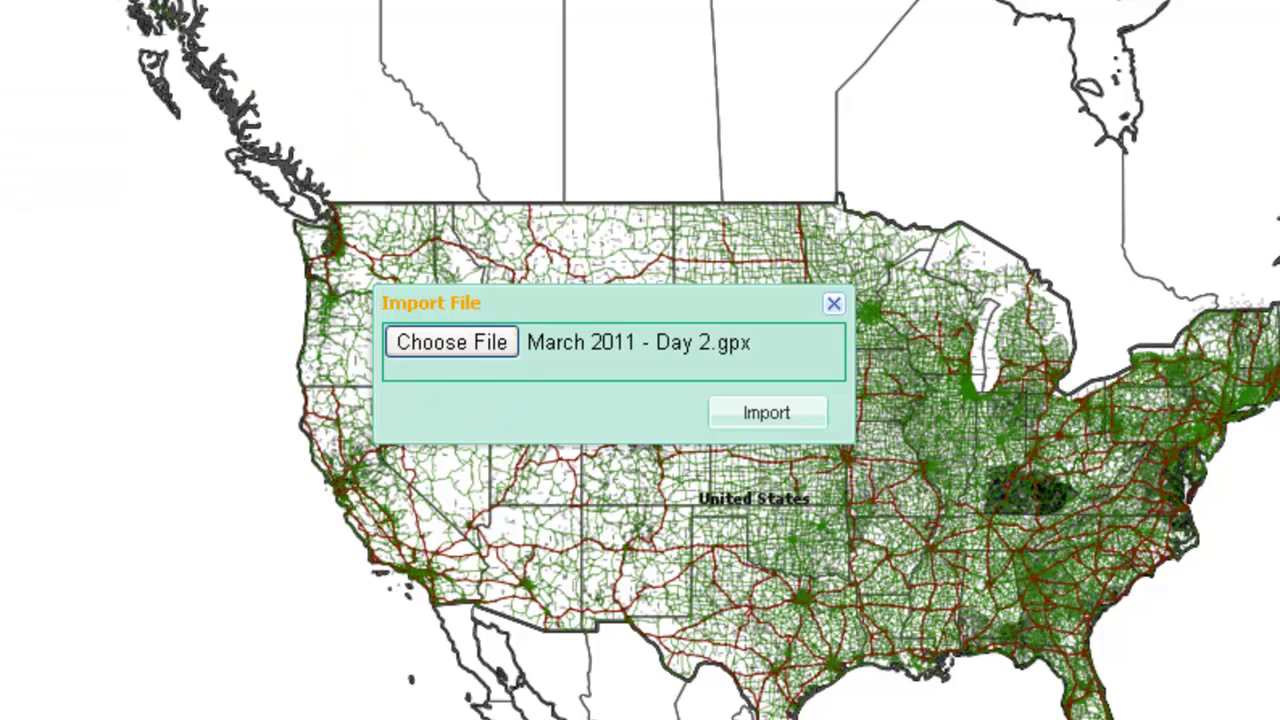
{"action": "left_click", "coordinate": [741, 418]}
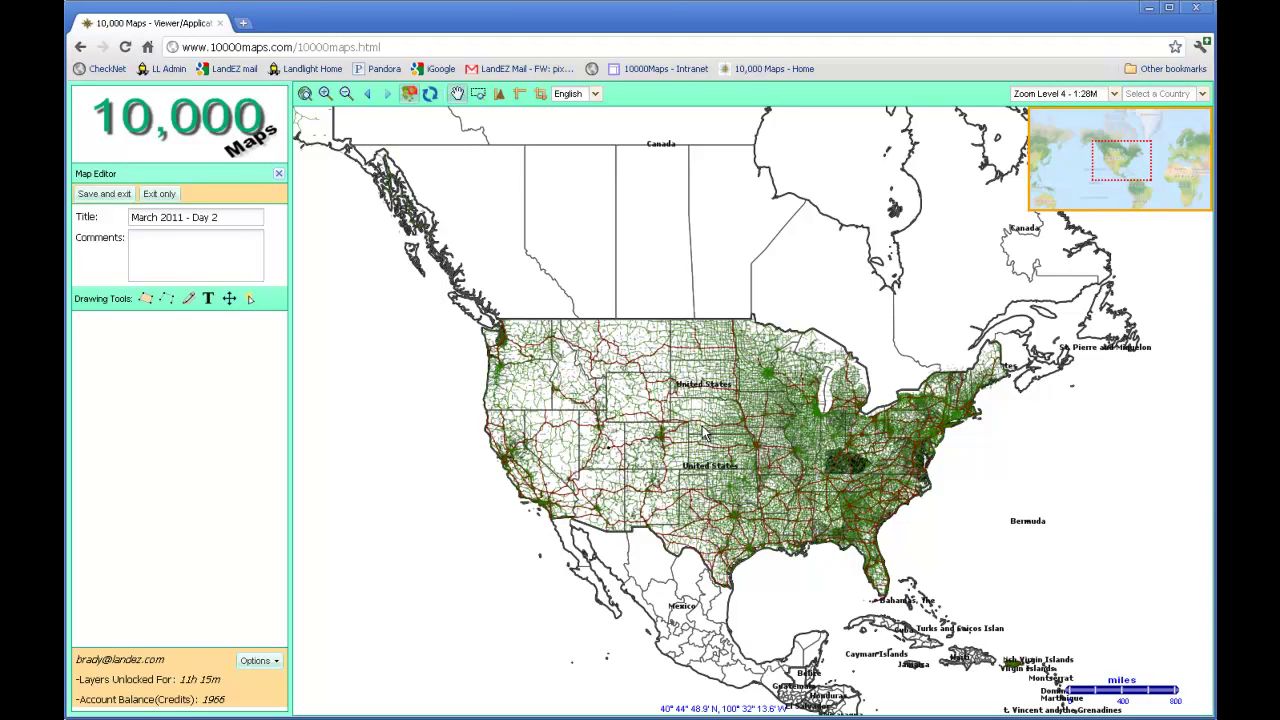
Select the imported track in central Utah for editing and raise its line opacity to the maximum
{"action": "left_click", "coordinate": [608, 449]}
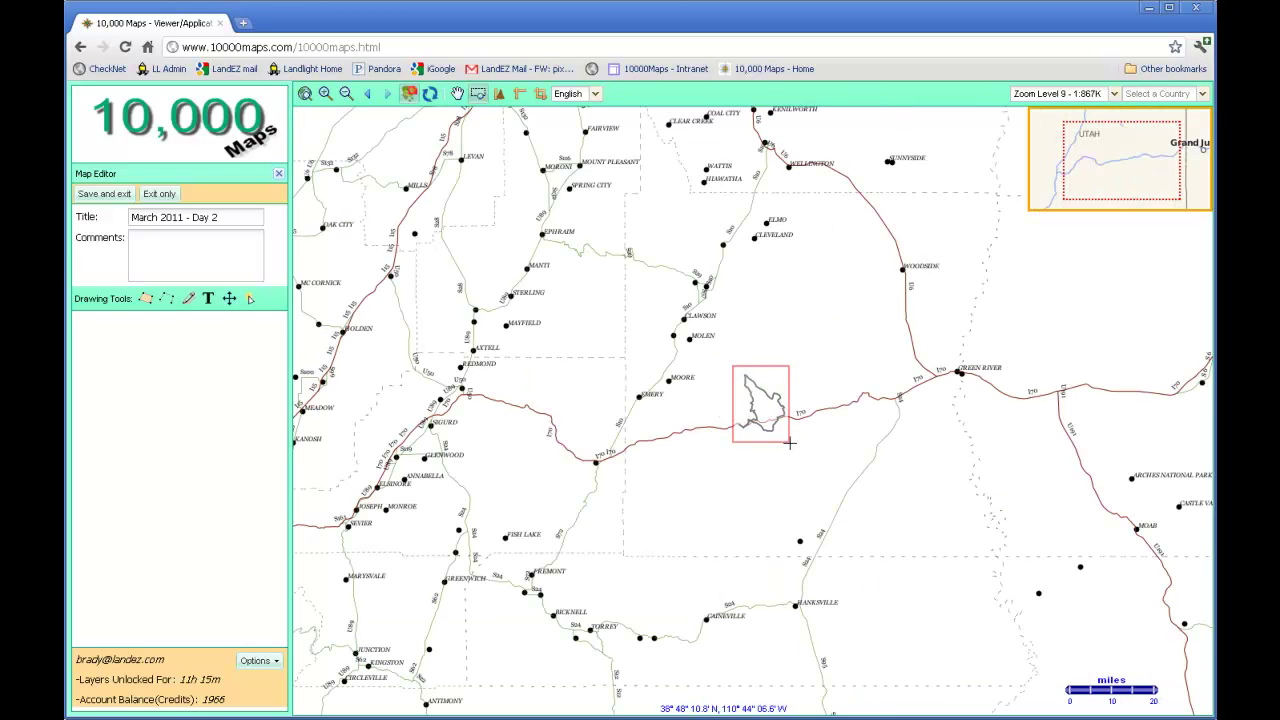
{"action": "left_click", "coordinate": [786, 430]}
{"action": "left_click_drag", "start_coordinate": [643, 275], "coordinate": [866, 546]}
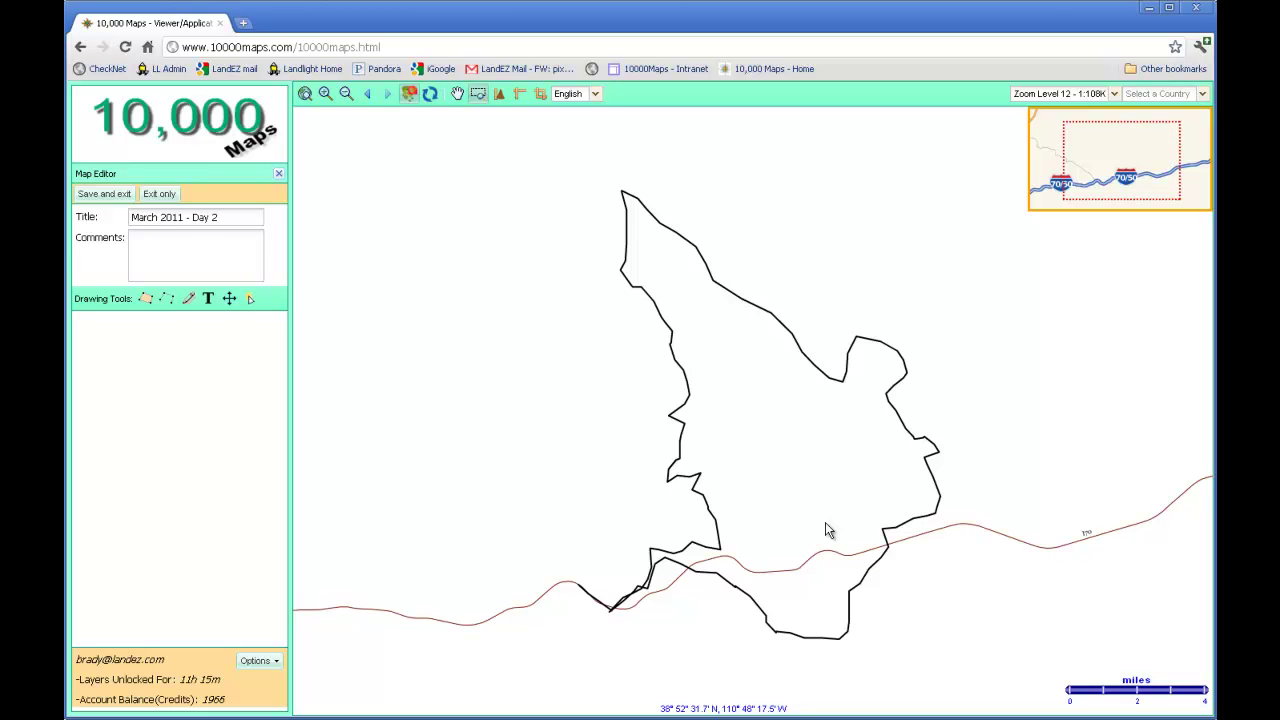
{"action": "left_click", "coordinate": [254, 299]}
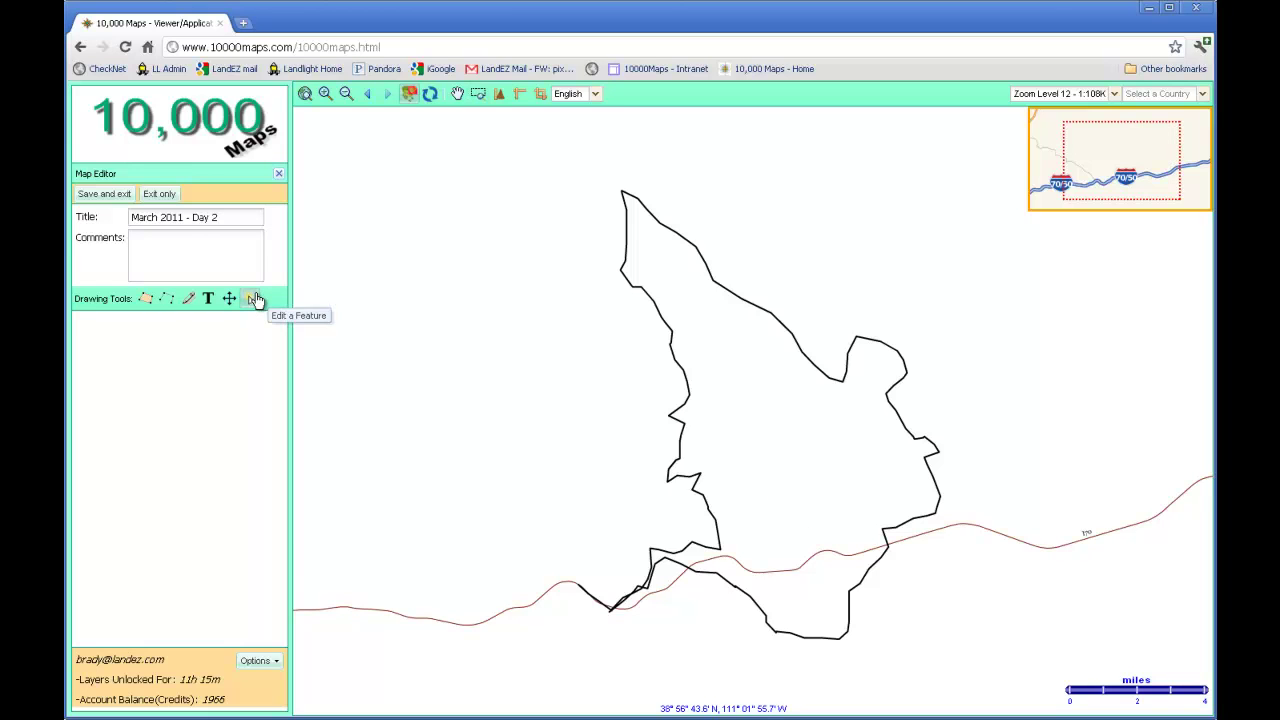
{"action": "left_click", "coordinate": [686, 434]}
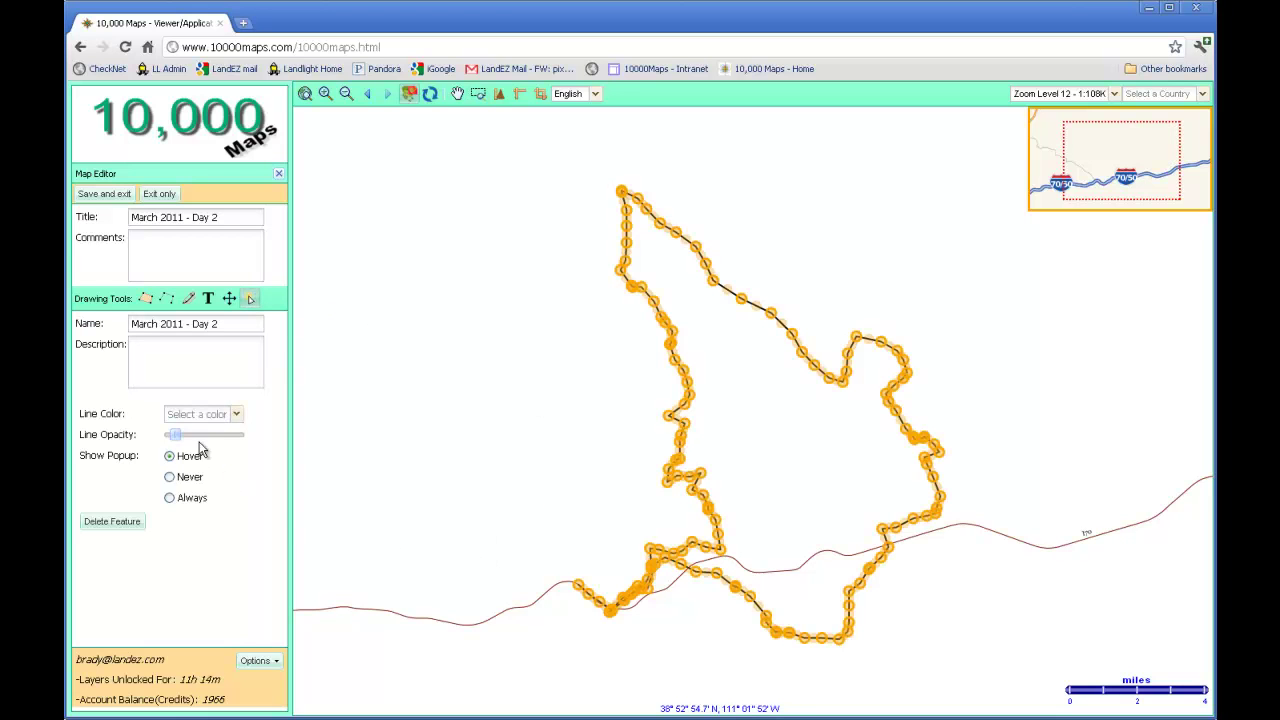
{"action": "left_click_drag", "start_coordinate": [175, 435], "coordinate": [246, 443]}
Name the imported track ATV Trip and enter March 2011 as its description
{"action": "left_click_drag", "start_coordinate": [232, 324], "coordinate": [98, 318]}
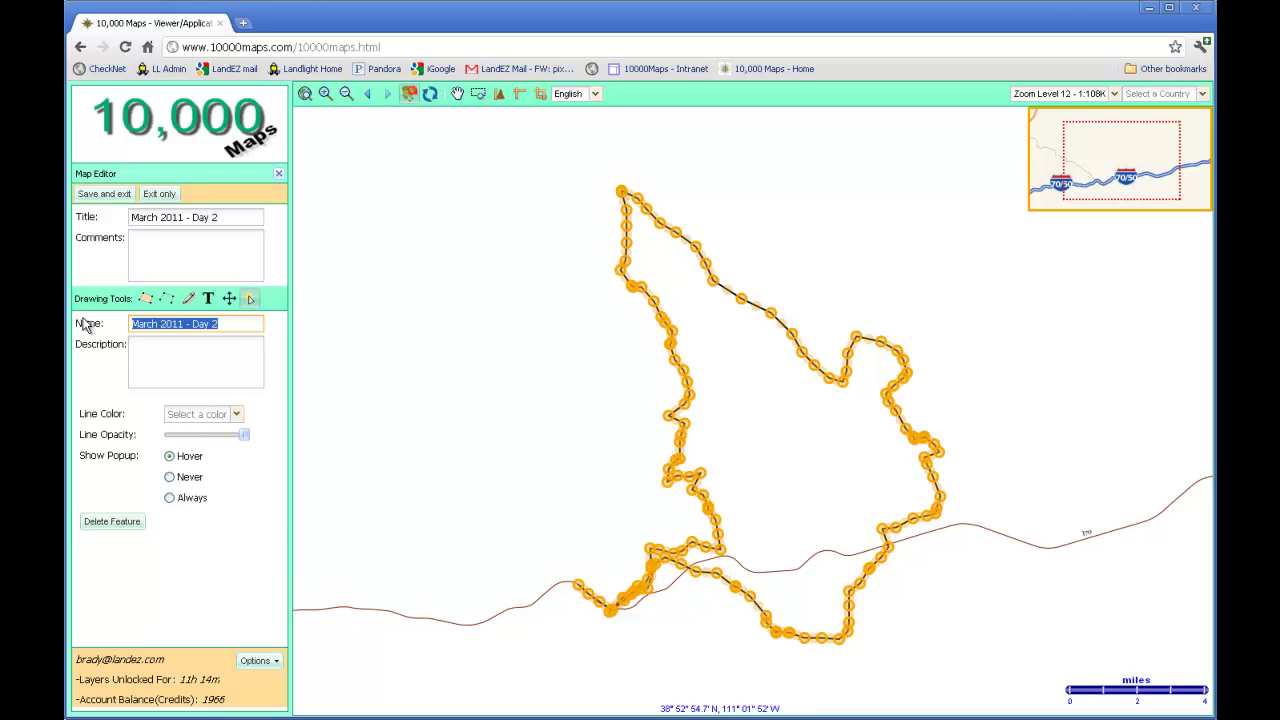
{"action": "type", "text": "ATV Trip"}
{"action": "key", "text": "Tab"}
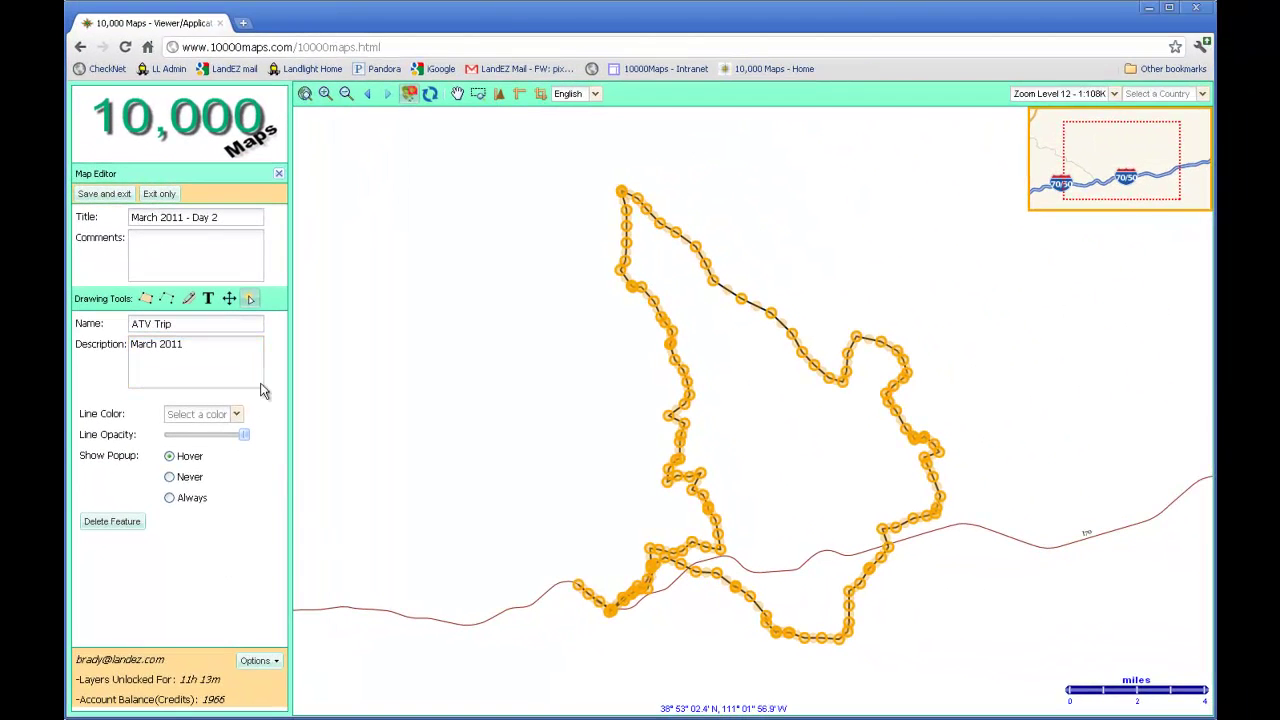
Mark the track's southwest end with an X point symbol
{"action": "left_click", "coordinate": [188, 298]}
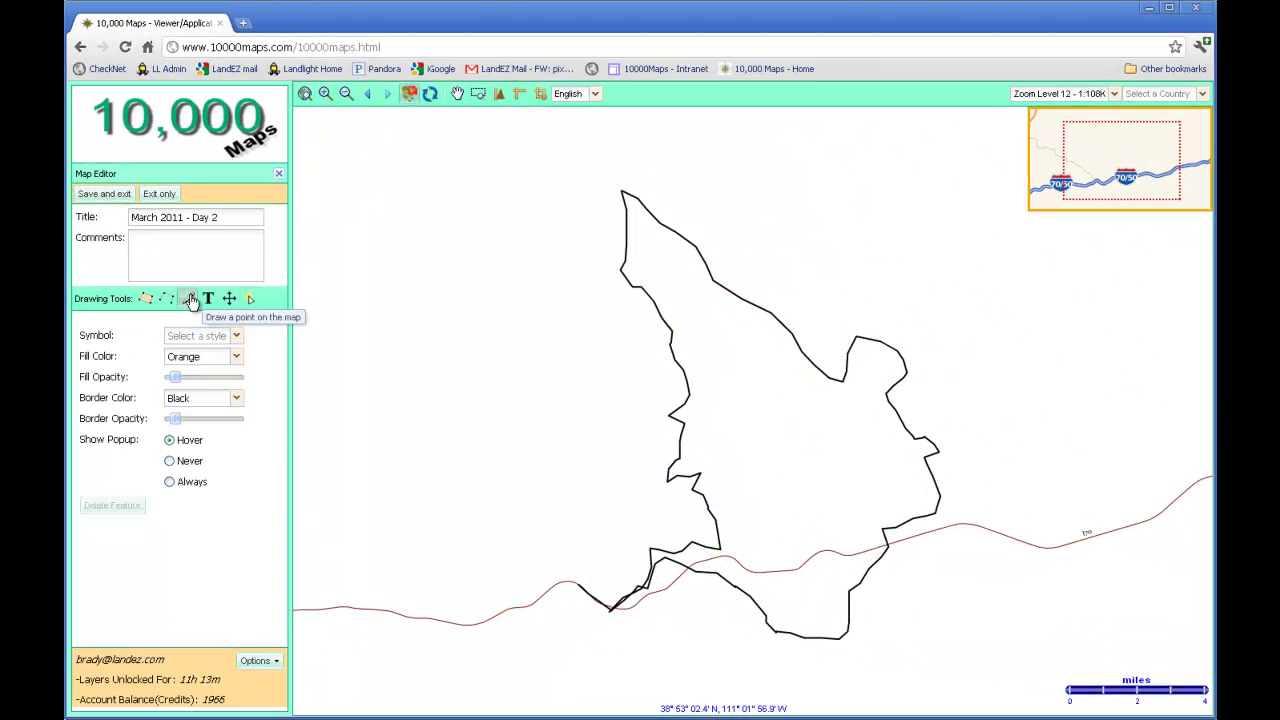
{"action": "left_click", "coordinate": [236, 335]}
{"action": "left_click", "coordinate": [210, 401]}
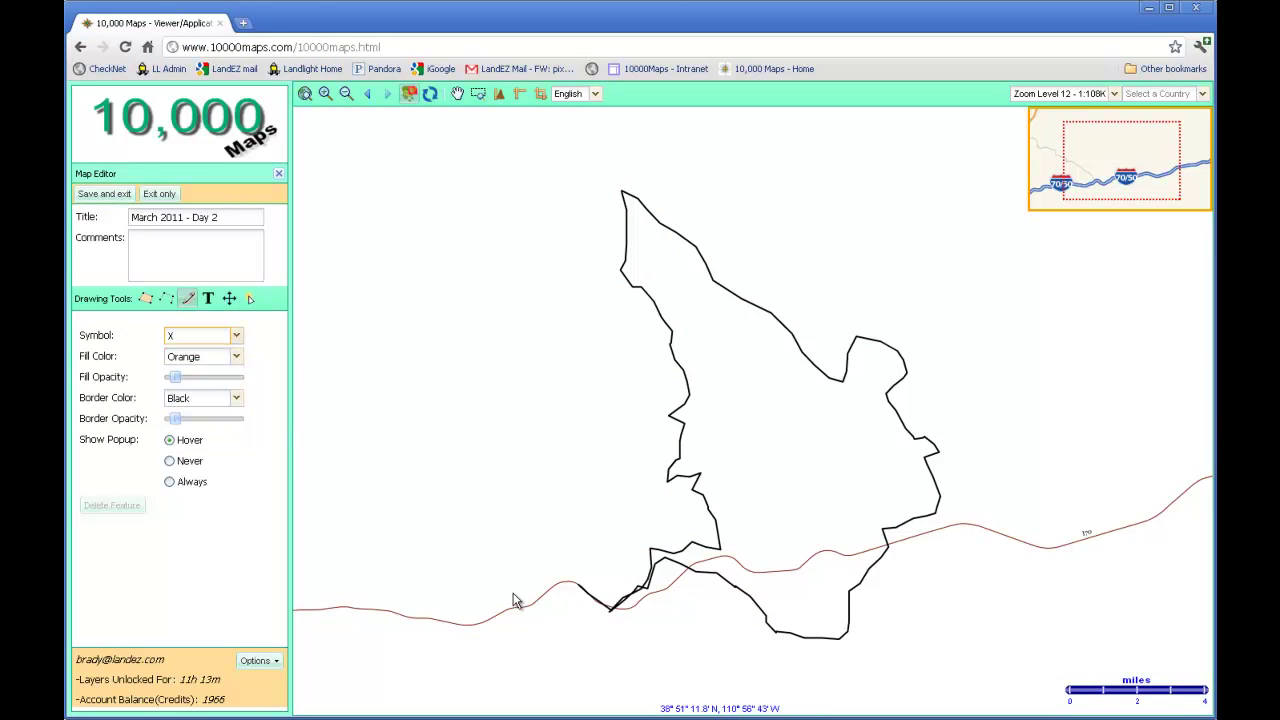
{"action": "left_click", "coordinate": [578, 587]}
Draw a yellow polygon with a black border enclosing the whole track and its X marker
{"action": "left_click", "coordinate": [146, 300]}
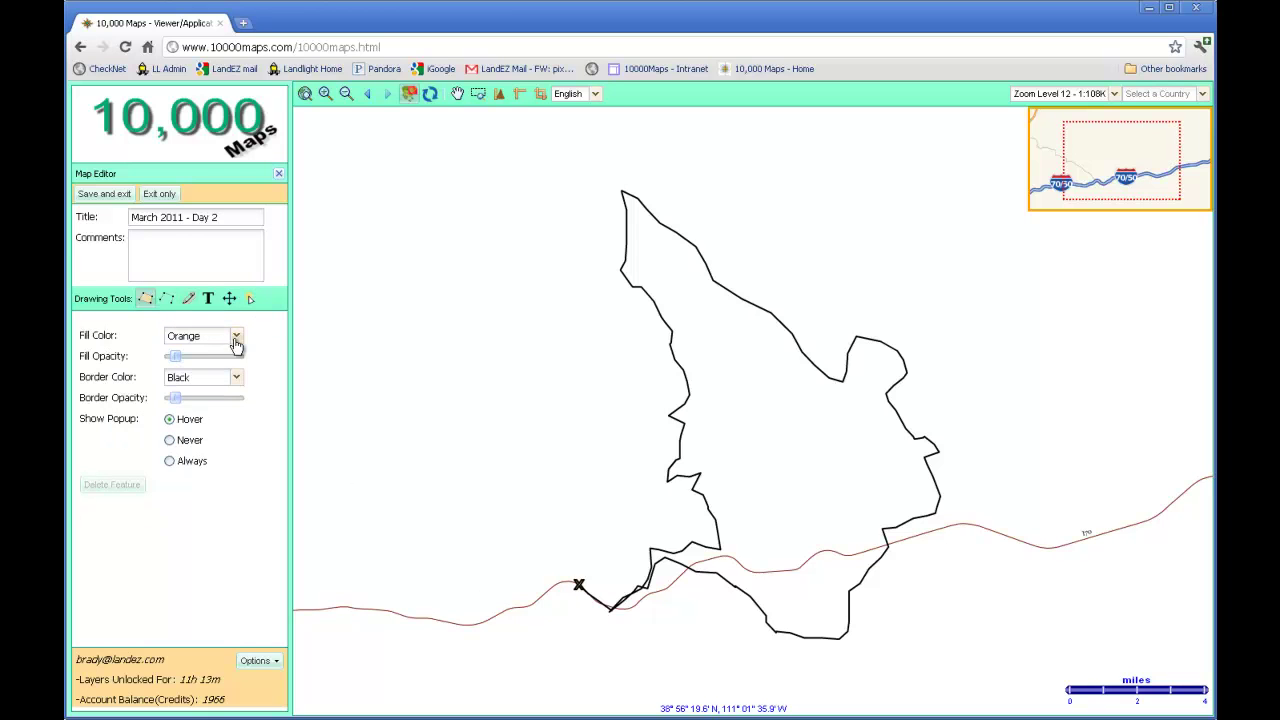
{"action": "left_click", "coordinate": [234, 335]}
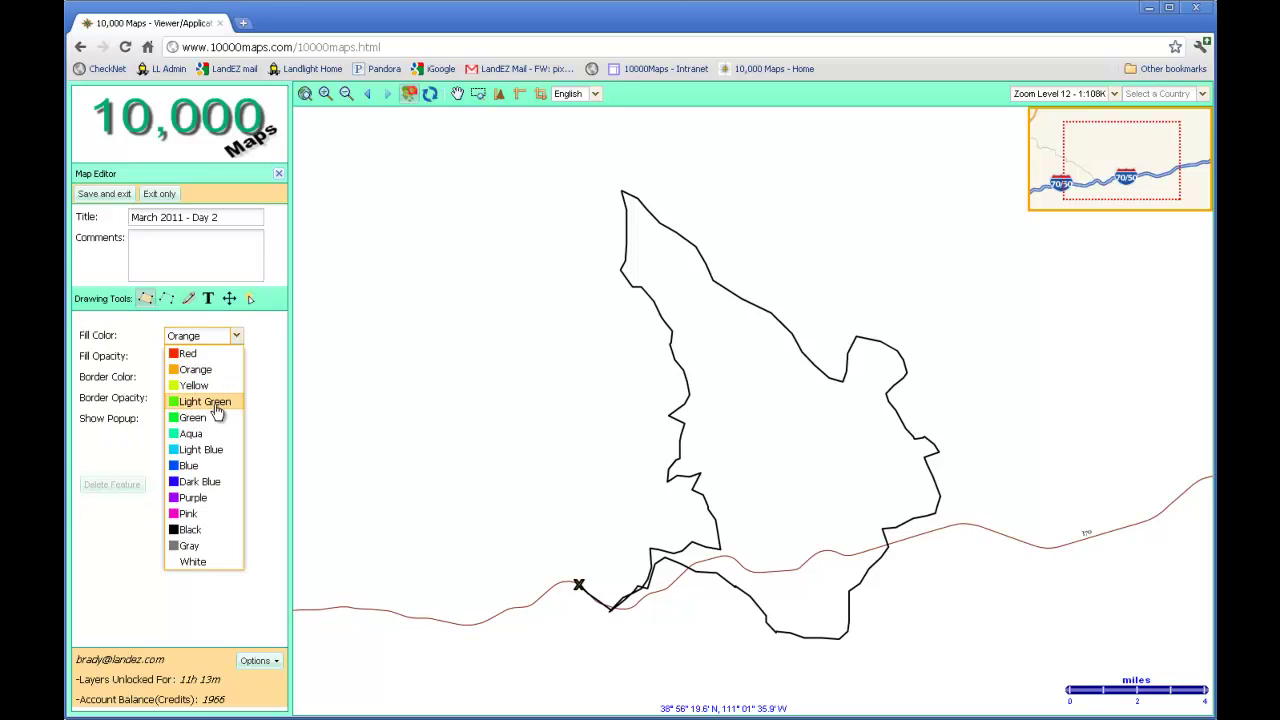
{"action": "left_click", "coordinate": [200, 386]}
{"action": "left_click", "coordinate": [607, 172]}
{"action": "left_click", "coordinate": [830, 325]}
{"action": "left_click", "coordinate": [887, 306]}
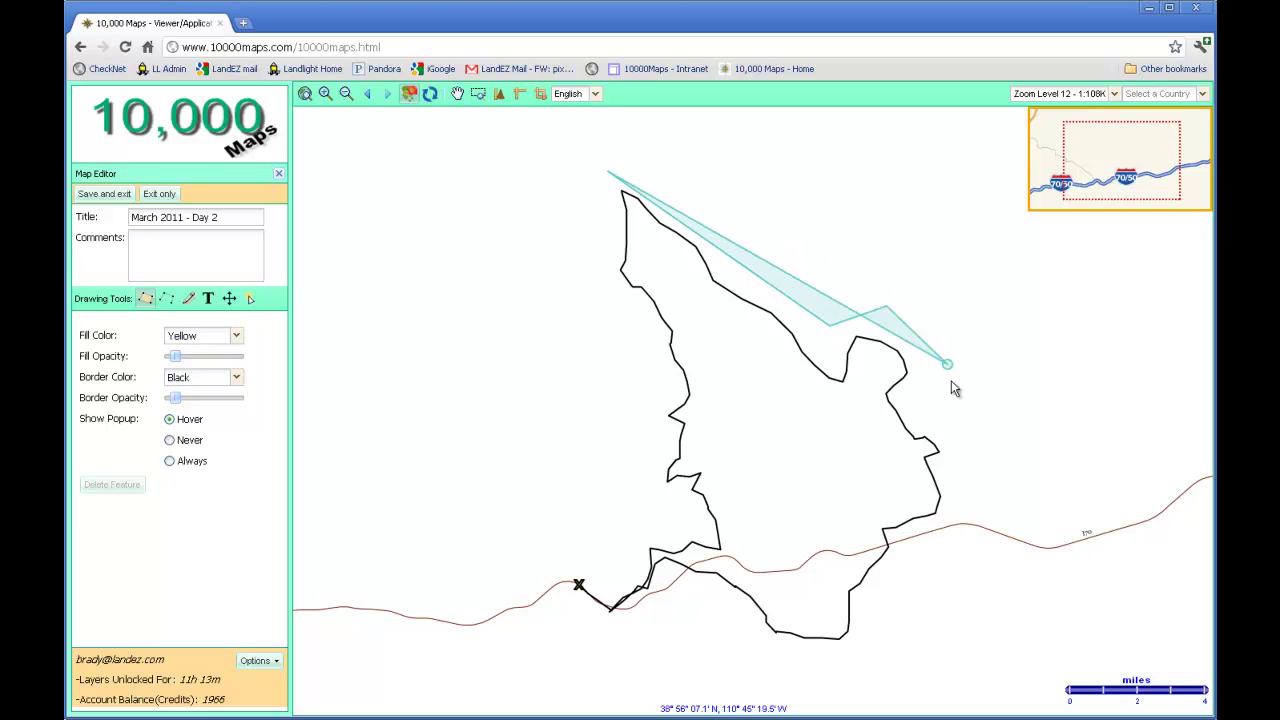
{"action": "left_click", "coordinate": [972, 515]}
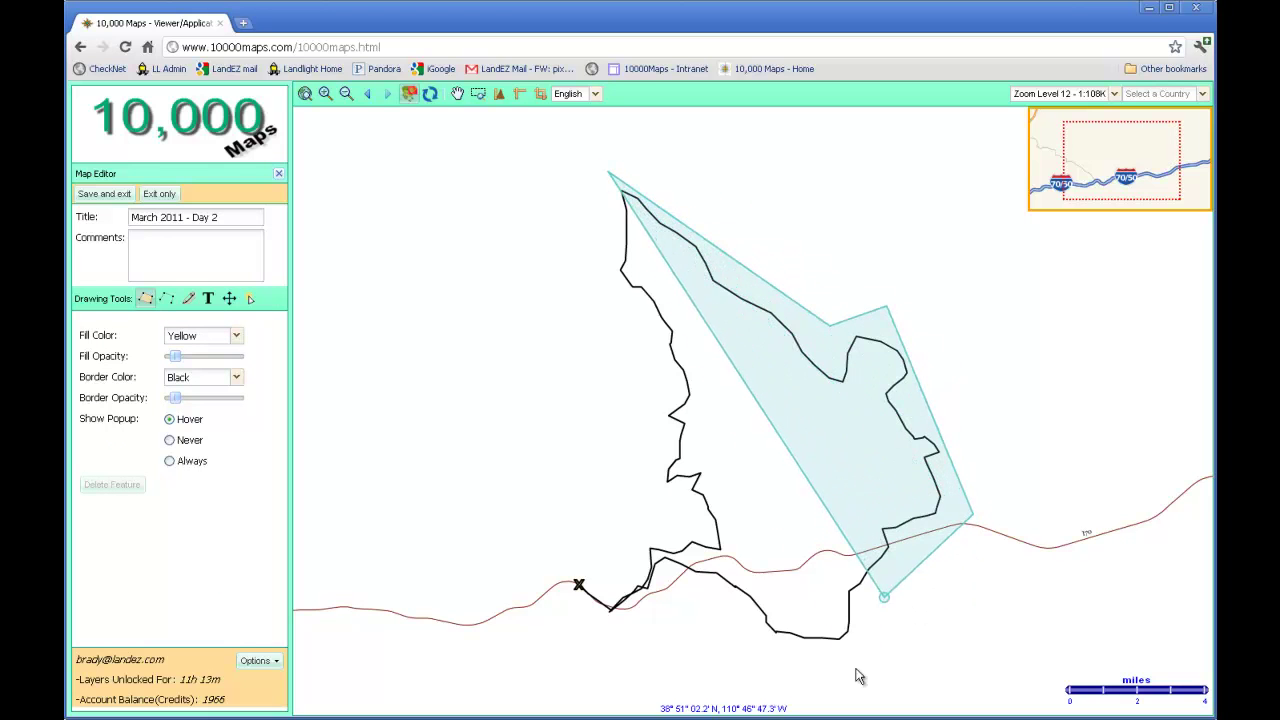
{"action": "left_click", "coordinate": [824, 662]}
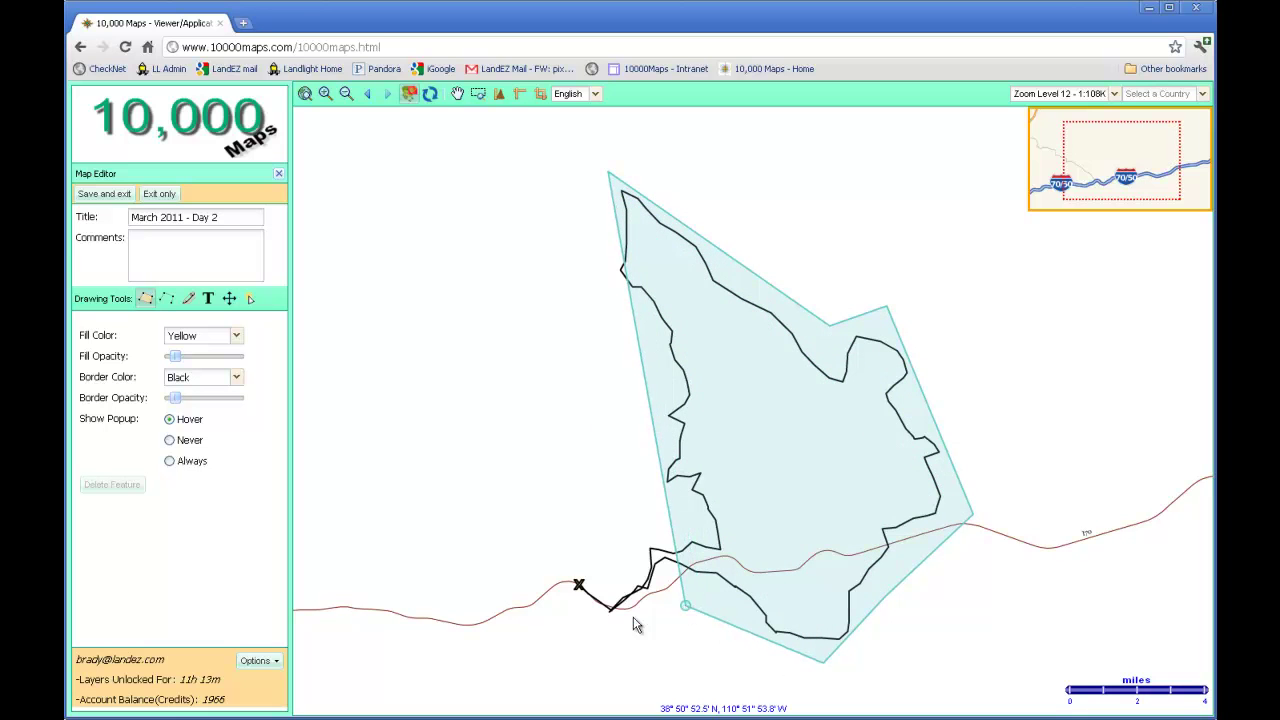
{"action": "left_click", "coordinate": [685, 606]}
{"action": "left_click", "coordinate": [562, 635]}
{"action": "left_click", "coordinate": [561, 541]}
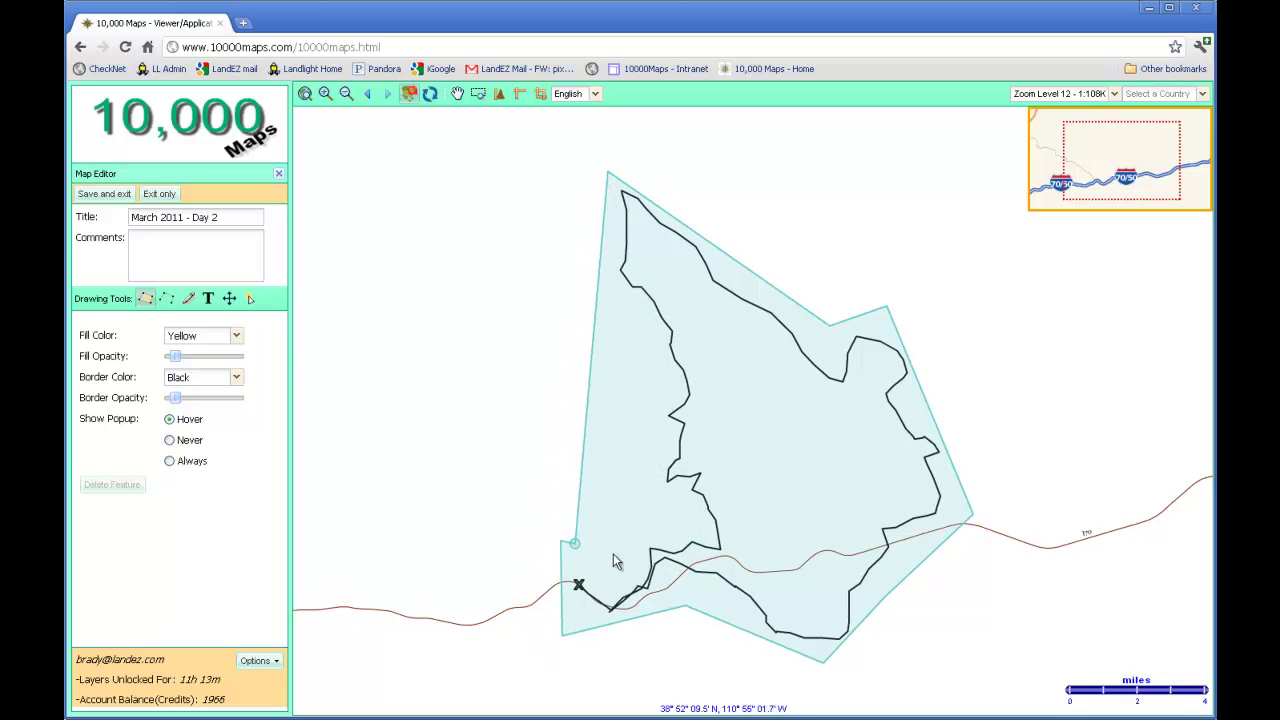
{"action": "left_click", "coordinate": [621, 555]}
{"action": "double_click", "coordinate": [627, 483]}
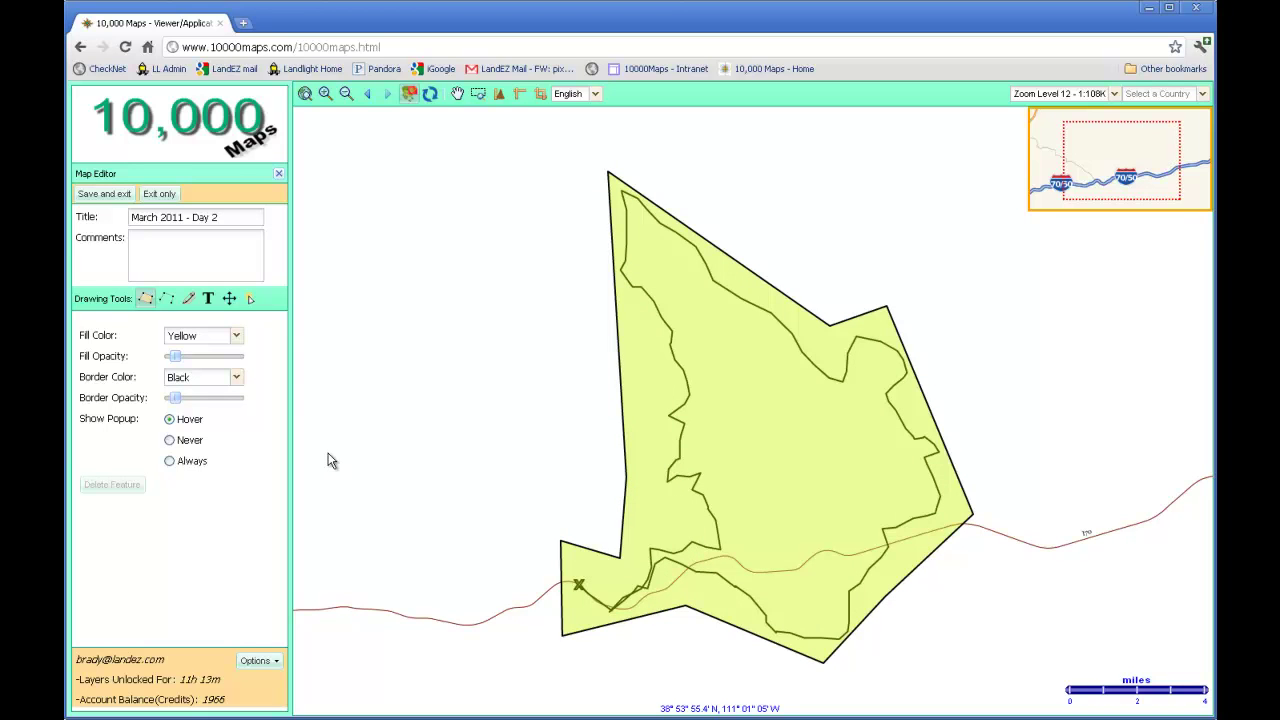
Save the March 2011 - Day 2 layer, exit the editor and switch the base layer to USGS Topographic Maps
{"action": "left_click", "coordinate": [108, 194]}
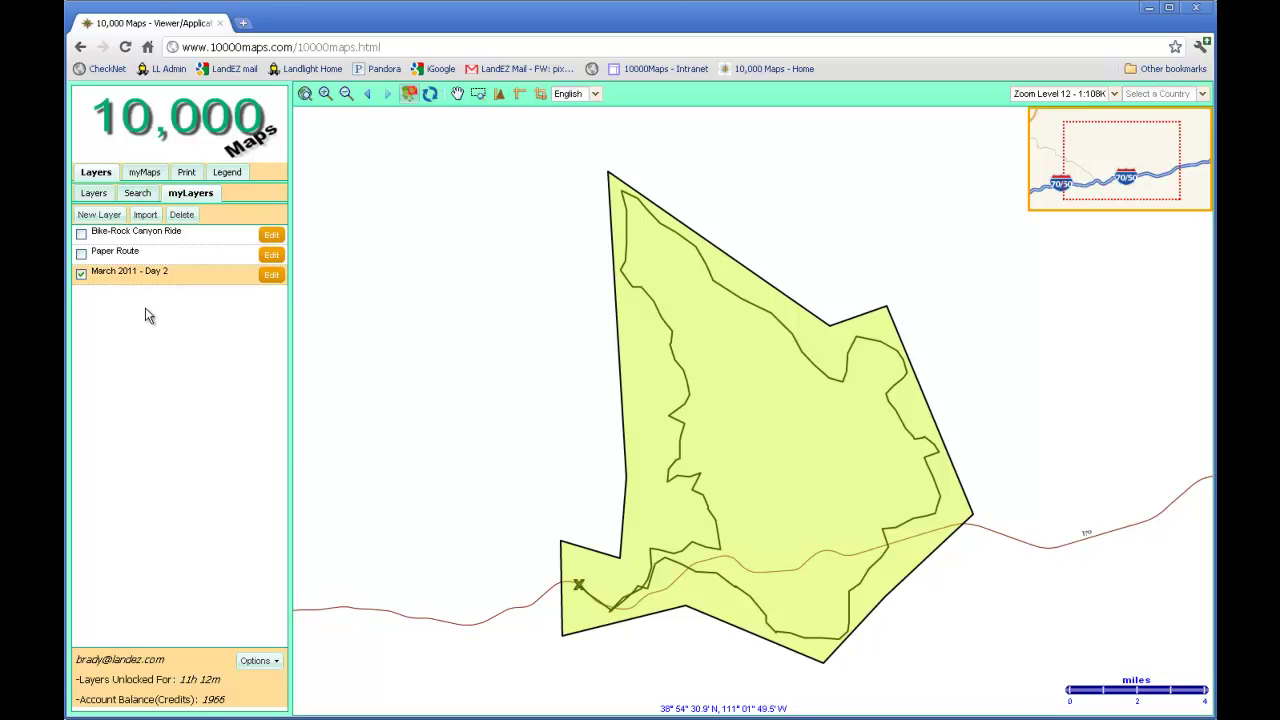
{"action": "left_click", "coordinate": [95, 195]}
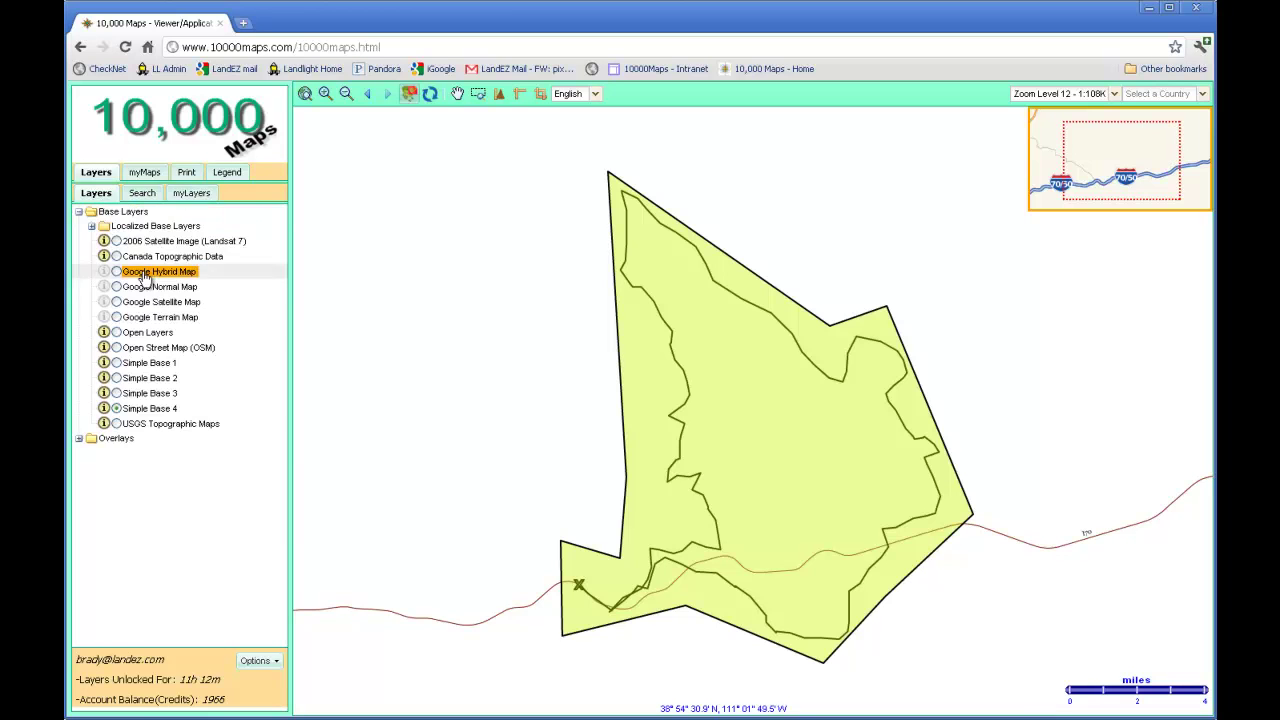
{"action": "left_click", "coordinate": [116, 424]}
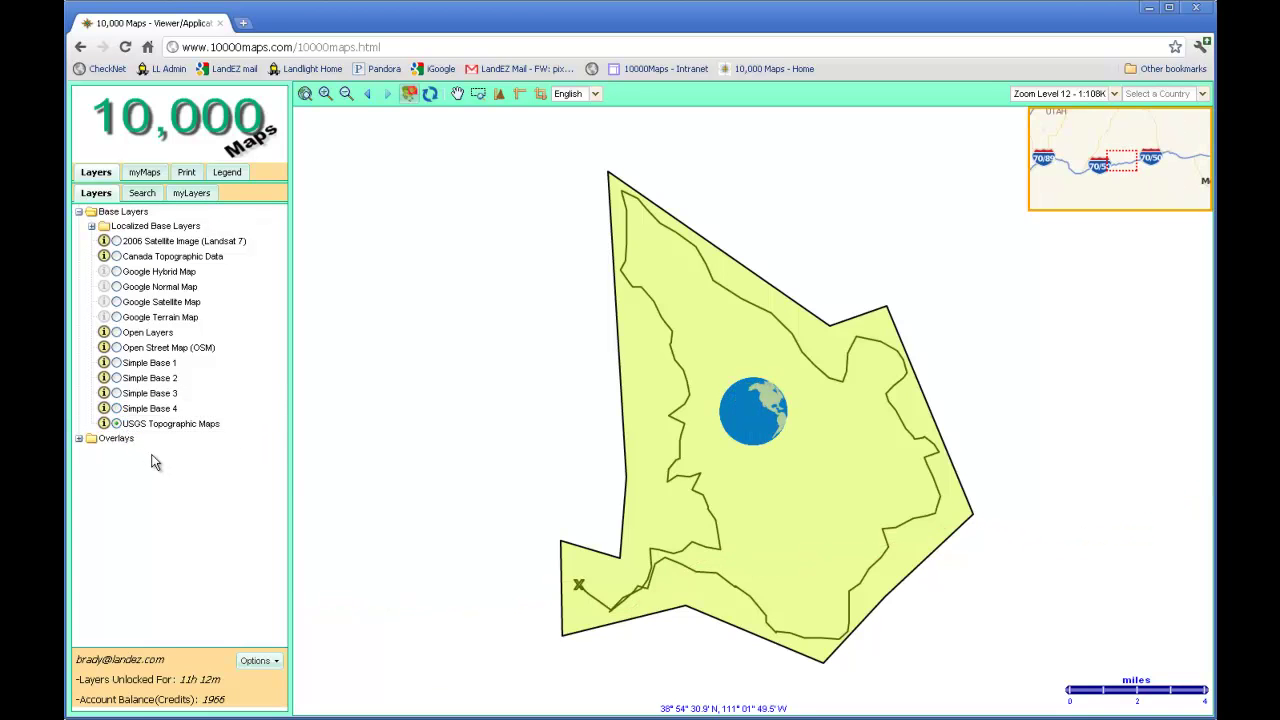